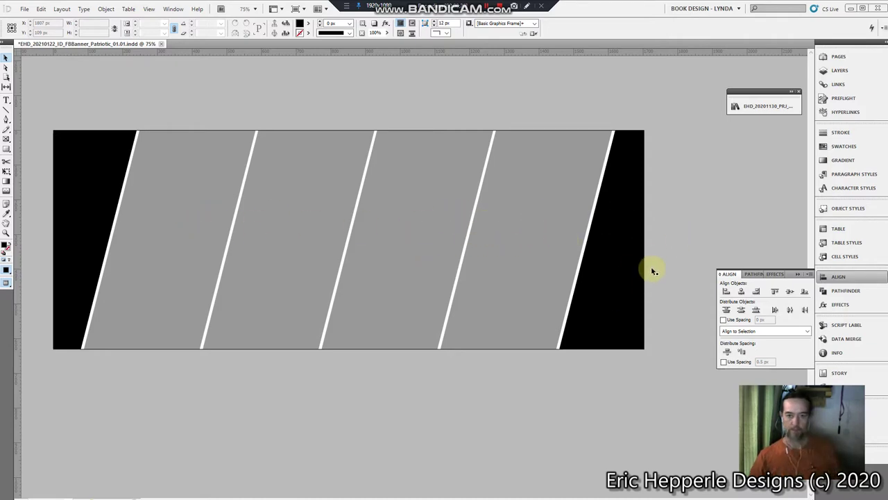
# - Switch to Chrome and run a Google image search for "washington deleware" in a new tab
pyautogui.hotkey('alt', 'Tab')
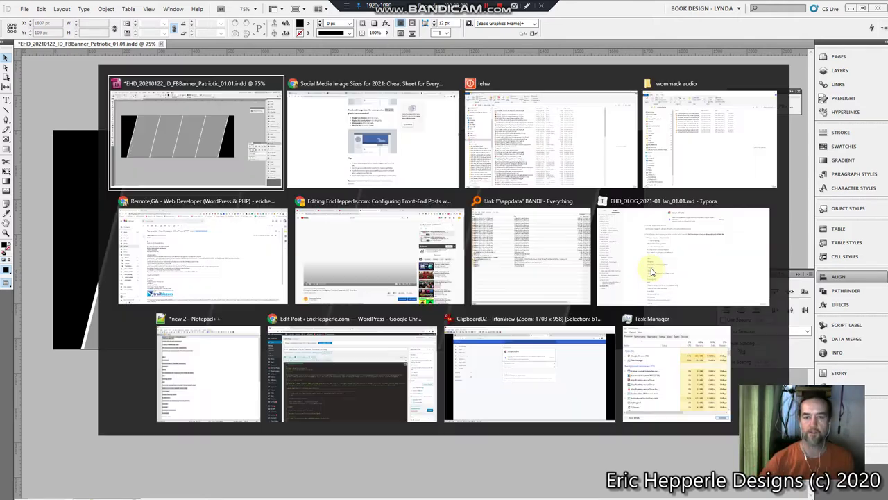
pyautogui.hotkey('alt', 'Tab')
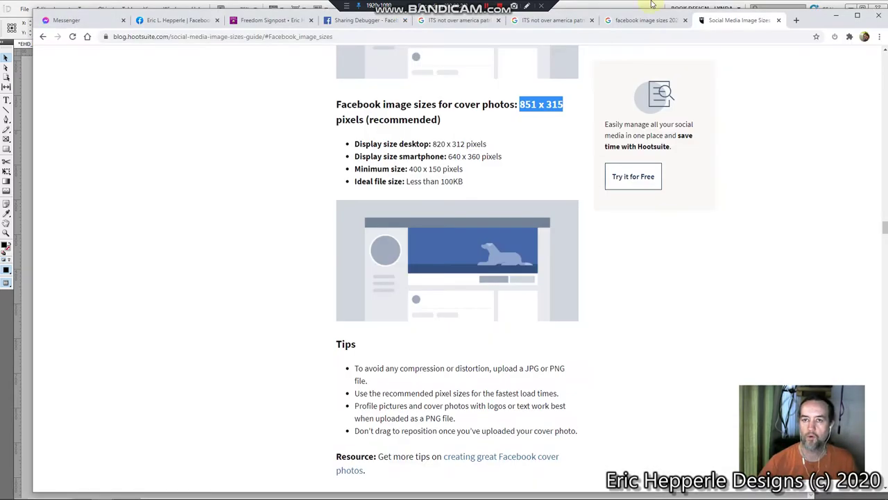
pyautogui.click(798, 22)
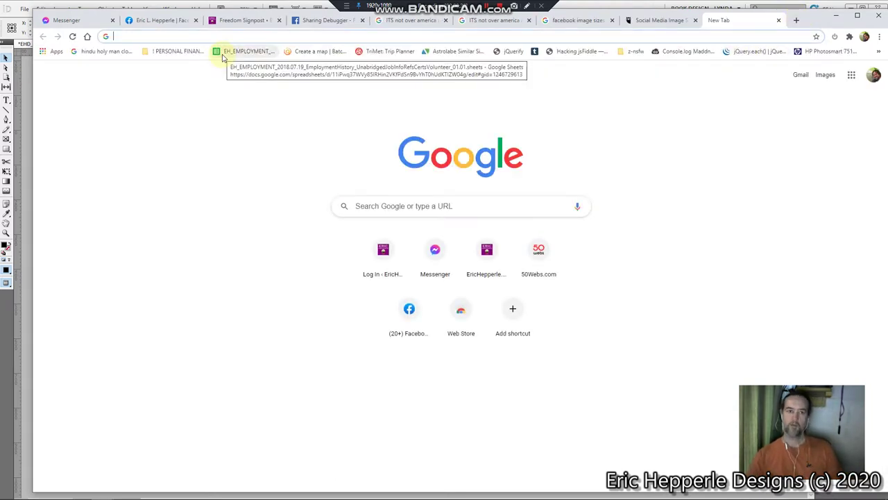
pyautogui.write('washington ')
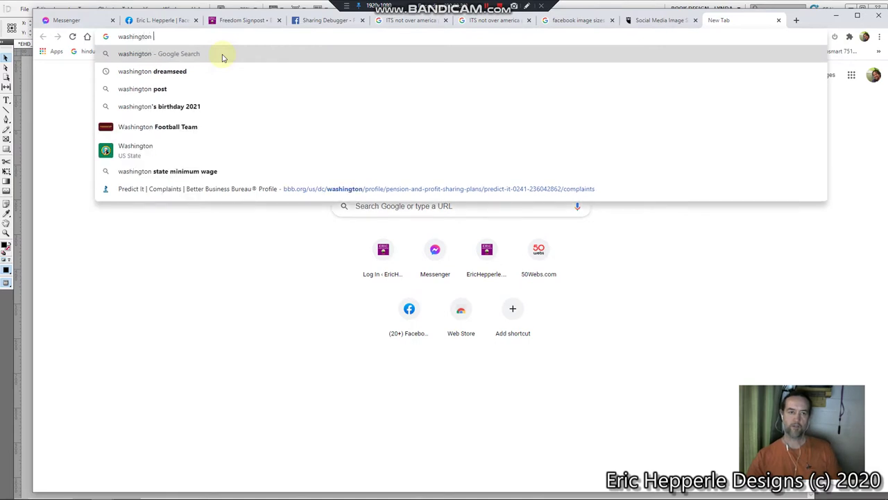
pyautogui.write('delewa')
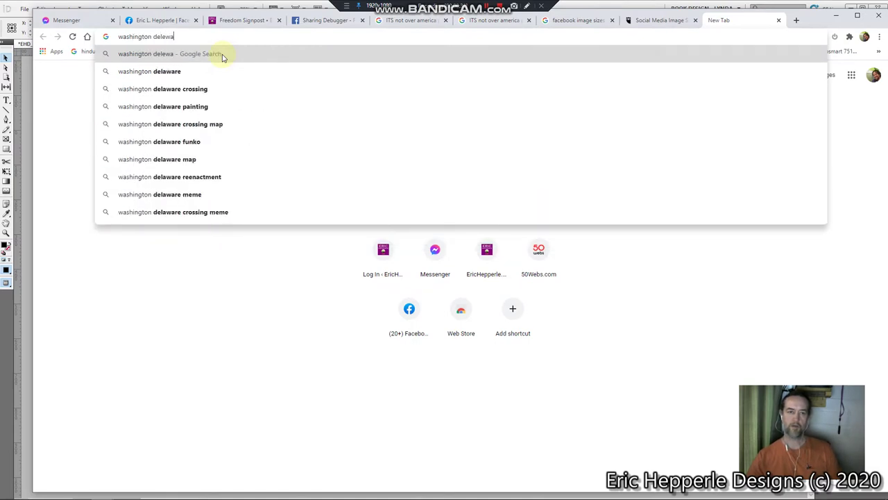
pyautogui.write('re')
pyautogui.click(222, 57)
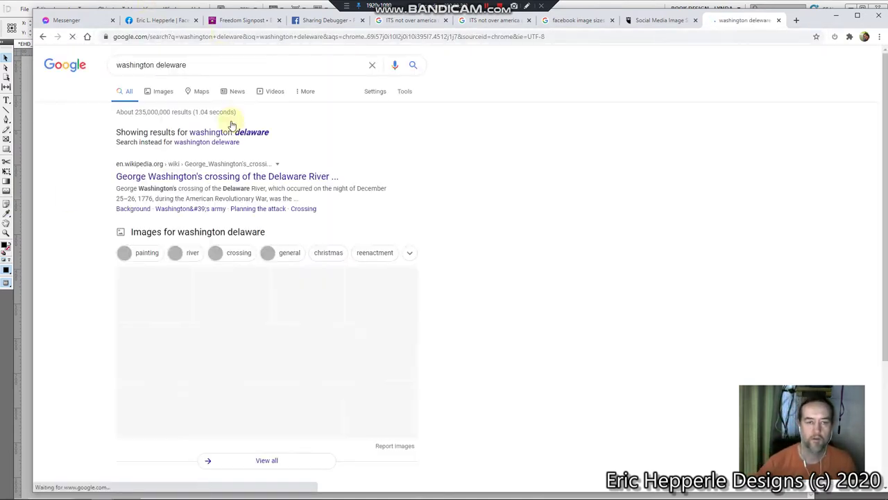
pyautogui.click(165, 94)
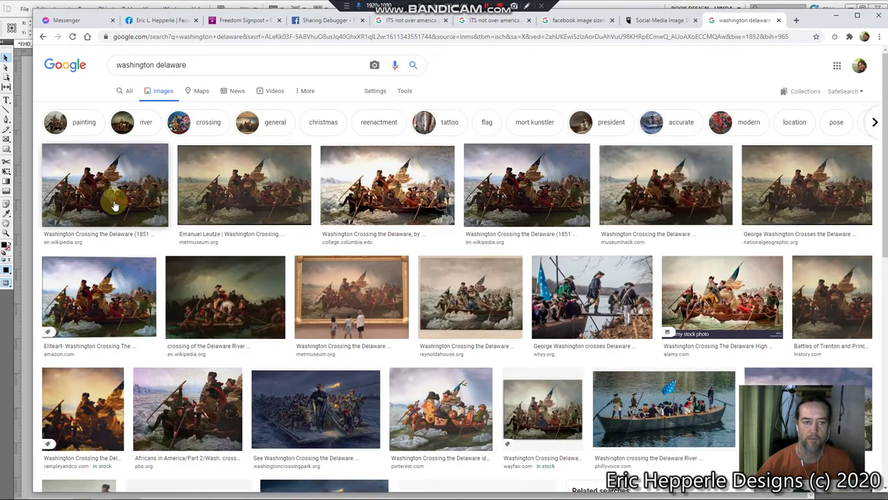
# - Compare the painting results, visit the Wikipedia page for Washington Crossing the Delaware (1851 painting), and open its image in the media viewer
pyautogui.click(115, 205)
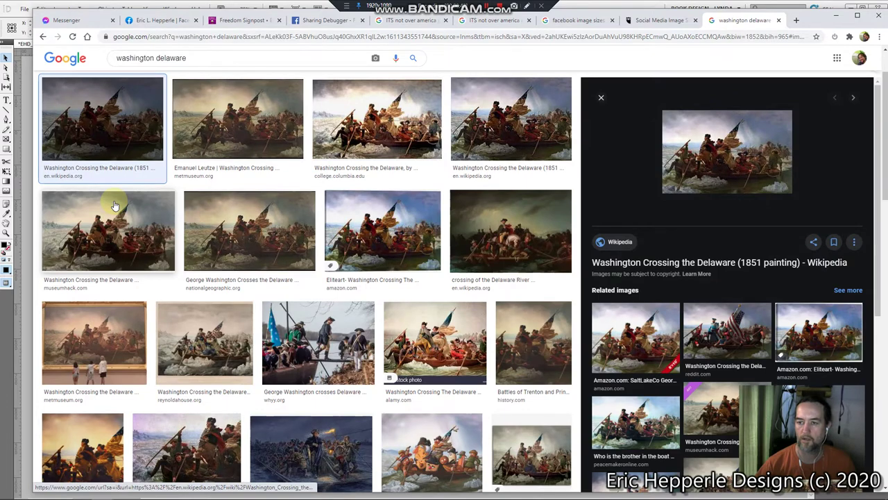
pyautogui.click(387, 136)
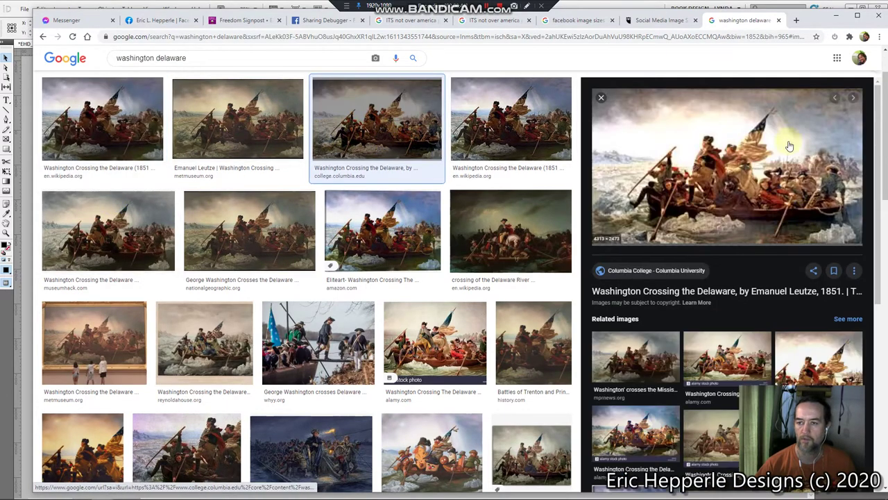
pyautogui.click(507, 122)
pyautogui.click(734, 164)
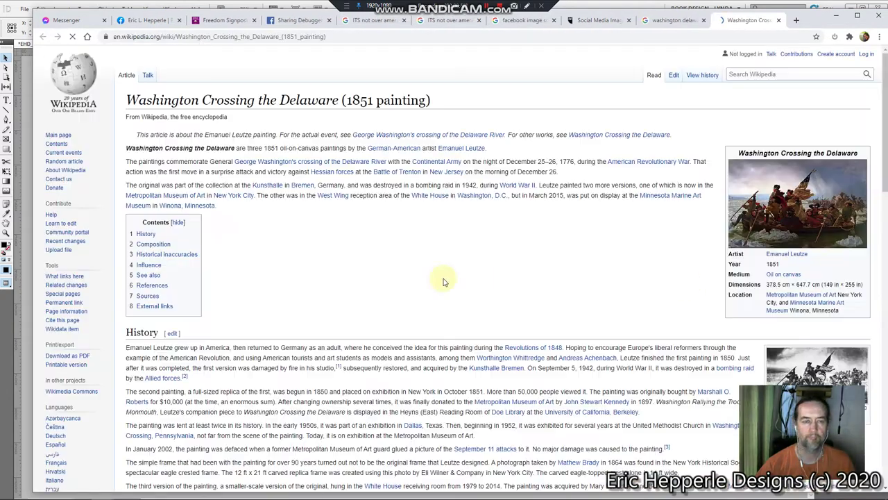
pyautogui.click(836, 204)
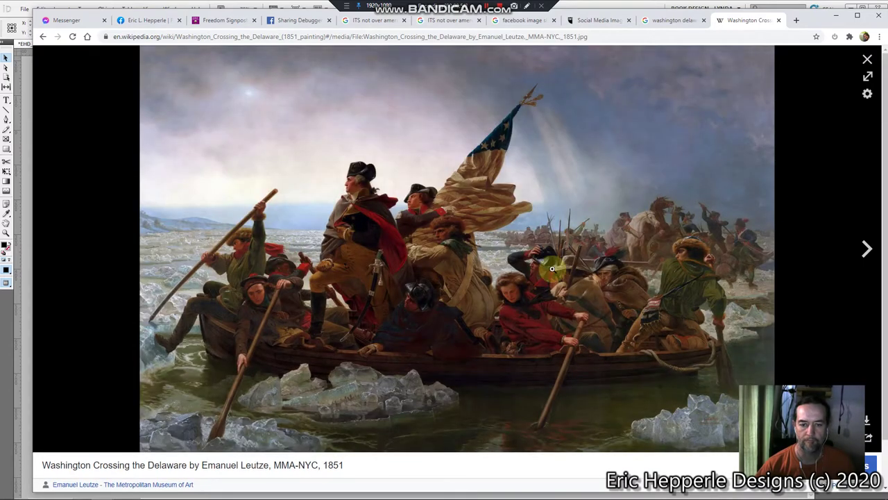
# - Download the Washington Crossing the Delaware painting in the medium size, 1124 × 720 px
pyautogui.rightClick(501, 203)
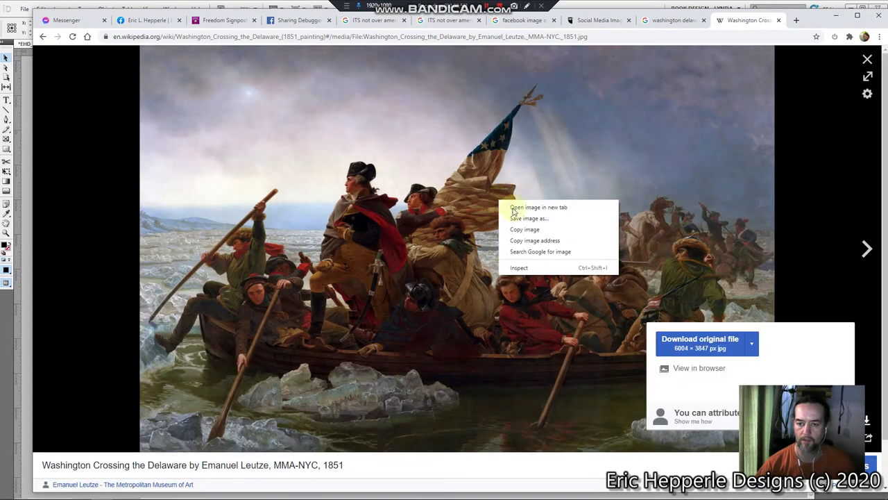
pyautogui.click(750, 352)
pyautogui.click(749, 351)
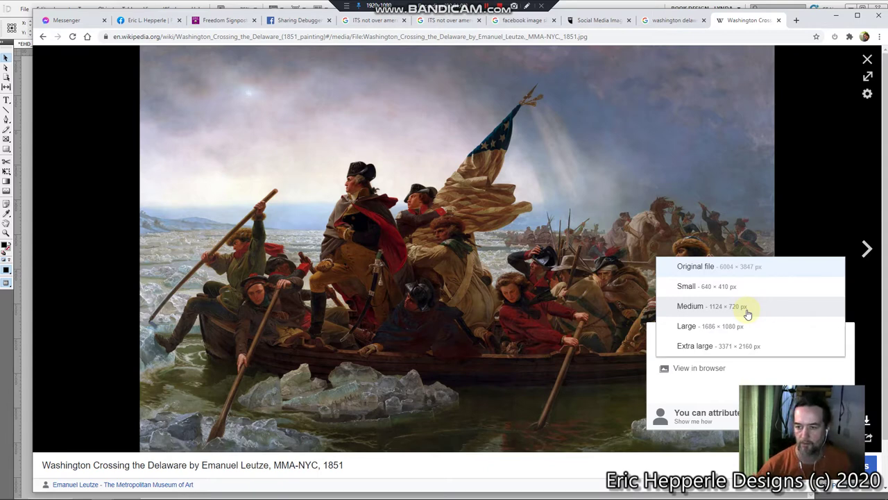
pyautogui.click(748, 314)
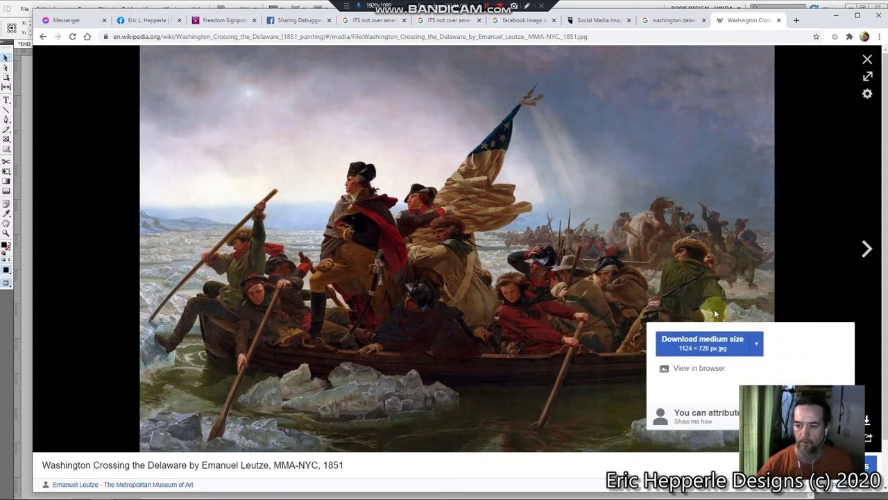
pyautogui.moveTo(819, 18); pyautogui.dragTo(679, 14)
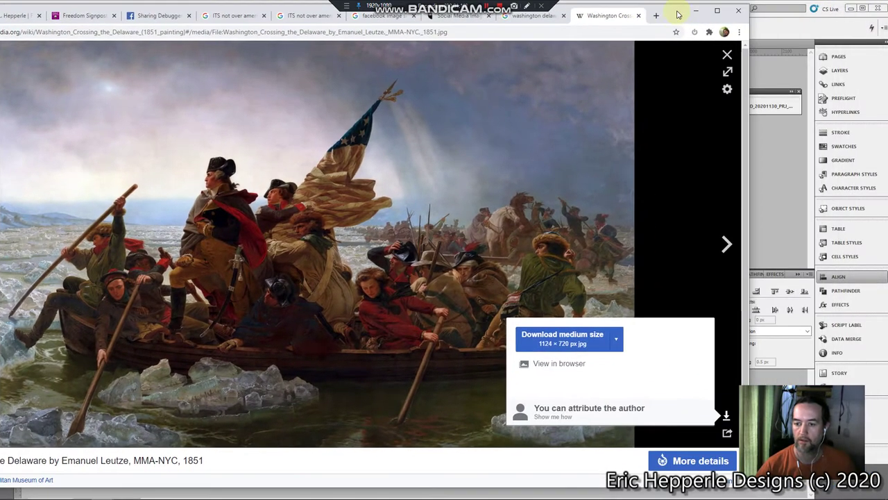
pyautogui.click(576, 344)
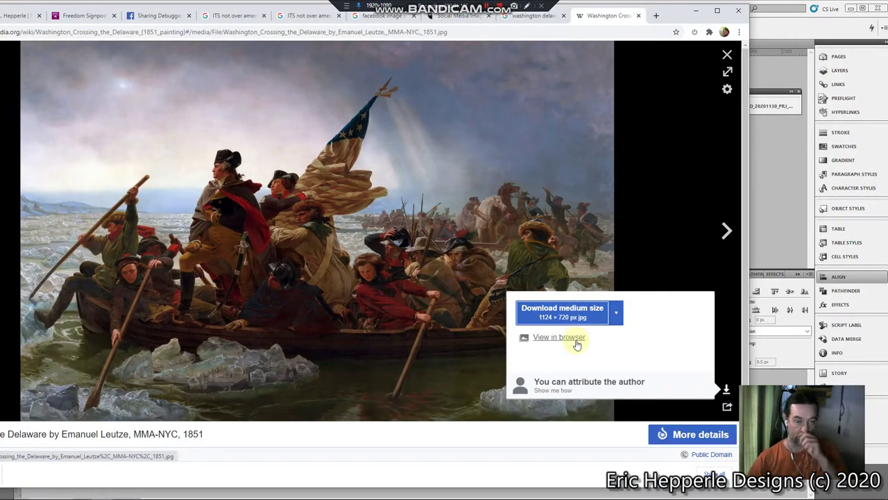
# - Close the Wikipedia page, run a new image search for "moses red sea", and maximize the browser window
pyautogui.click(529, 17)
pyautogui.click(614, 17)
pyautogui.click(637, 17)
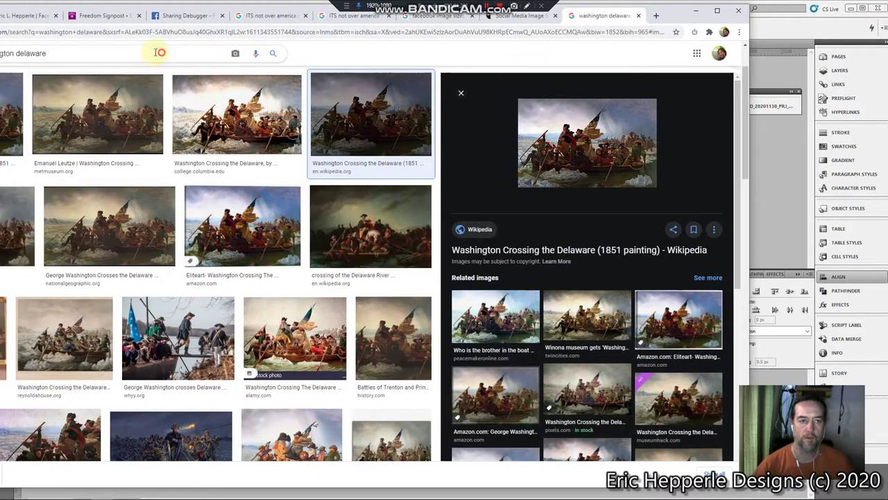
pyautogui.moveTo(157, 53); pyautogui.dragTo(1, 46)
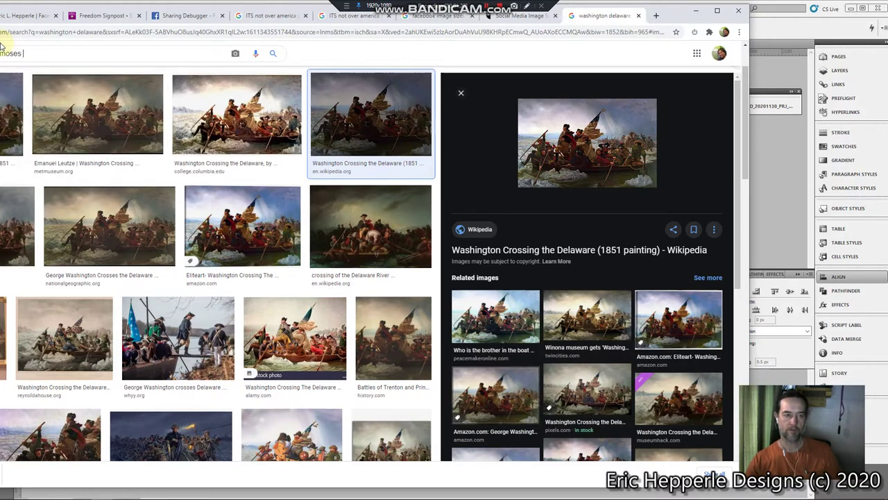
pyautogui.write('moses red se')
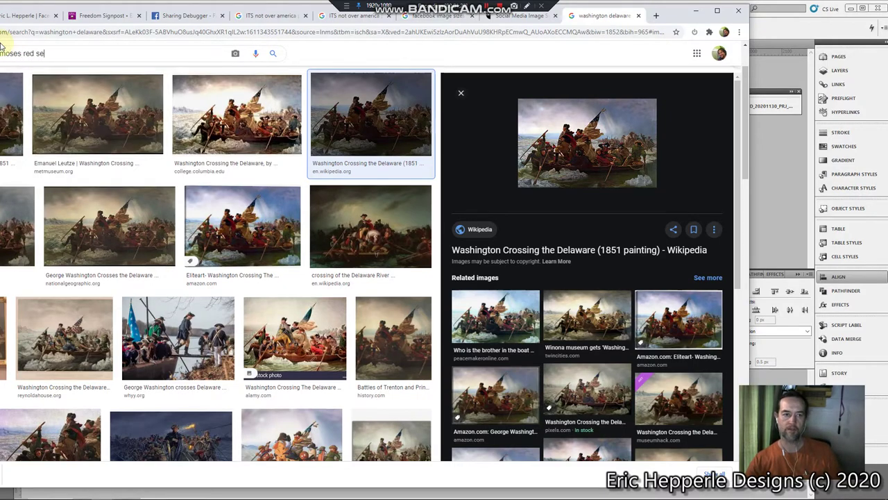
pyautogui.write('a')
pyautogui.press('Return')
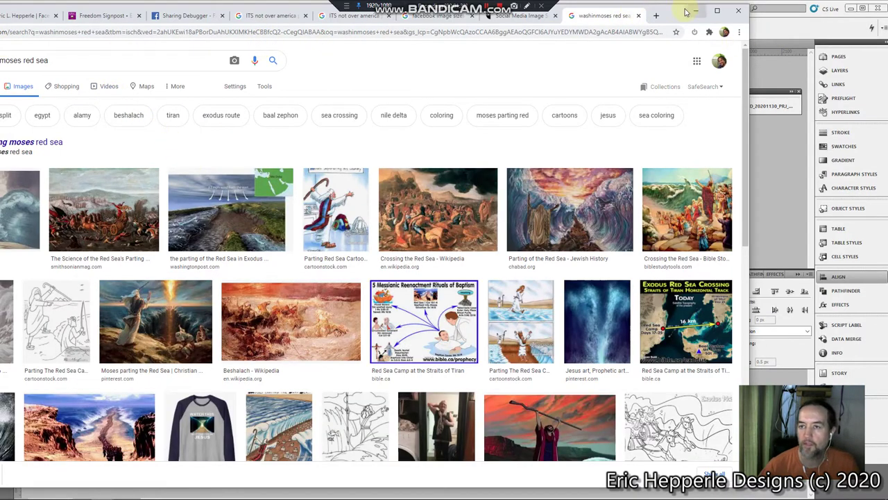
pyautogui.moveTo(681, 12); pyautogui.dragTo(735, 11)
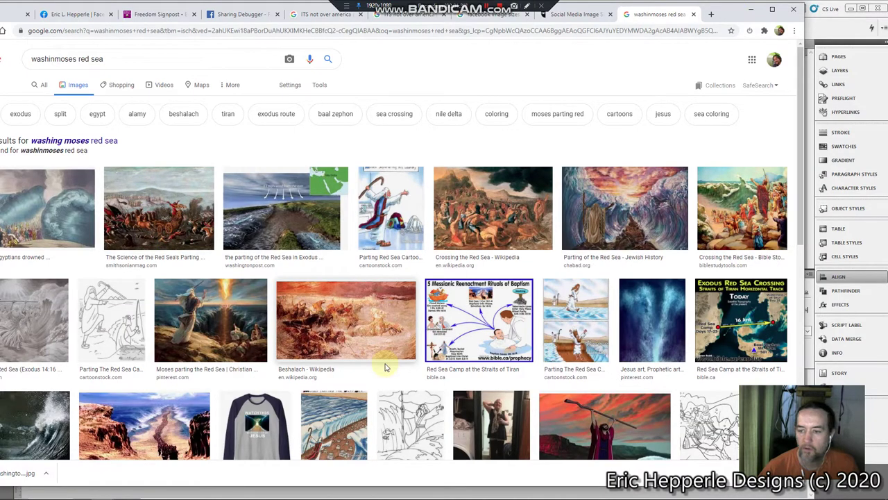
pyautogui.moveTo(728, 14); pyautogui.dragTo(780, 0)
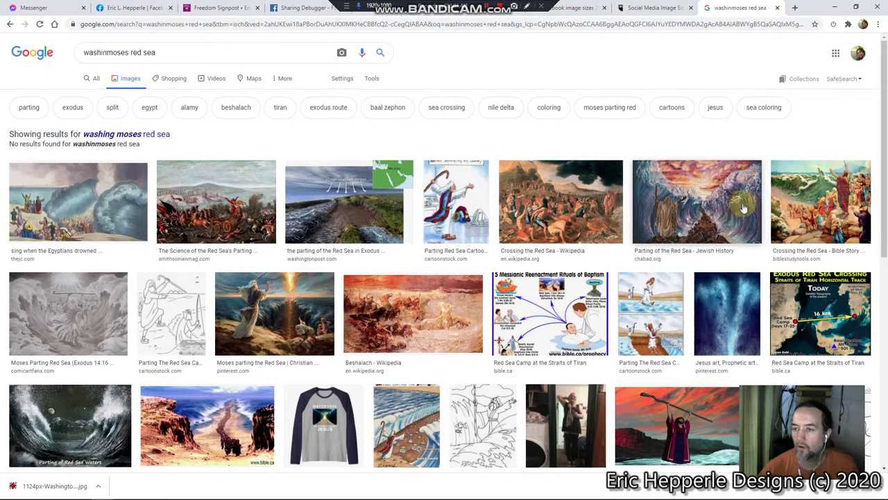
# - Browse the Red Sea results and save the biblestudytools.com "Crossing the Red Sea" image to Downloads as 17674-moses-parts-red-sea-bst.jpg
pyautogui.scroll(-5, 859, 208)
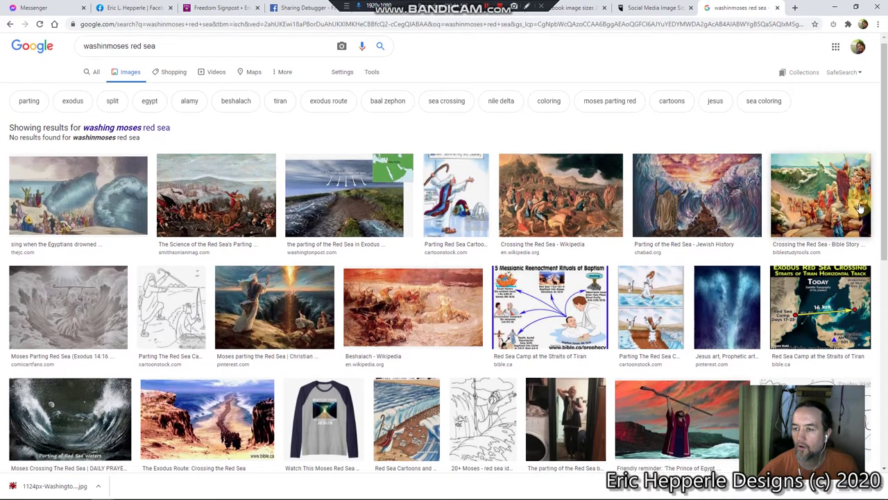
pyautogui.scroll(-2, 860, 209)
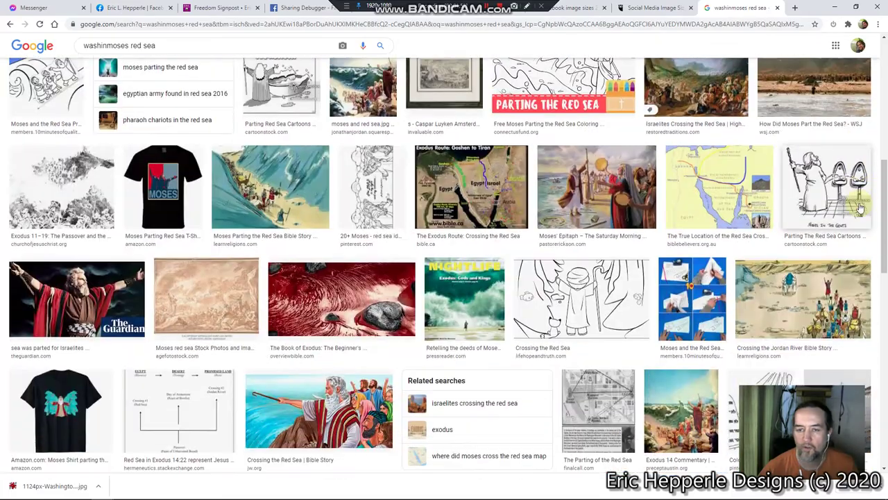
pyautogui.scroll(-6, 859, 209)
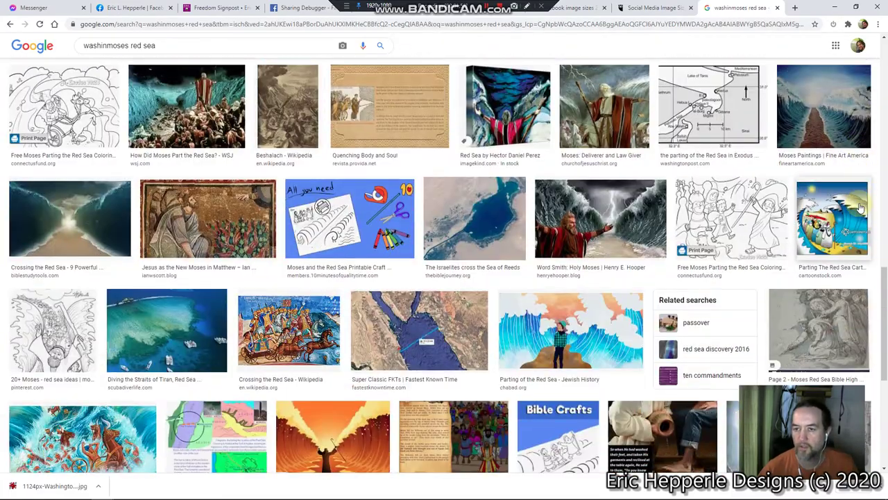
pyautogui.scroll(-3, 860, 209)
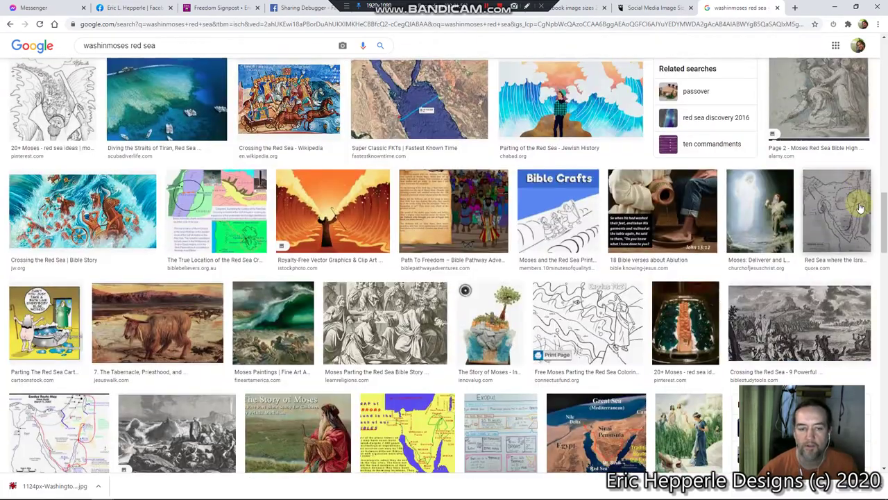
pyautogui.scroll(-3, 859, 207)
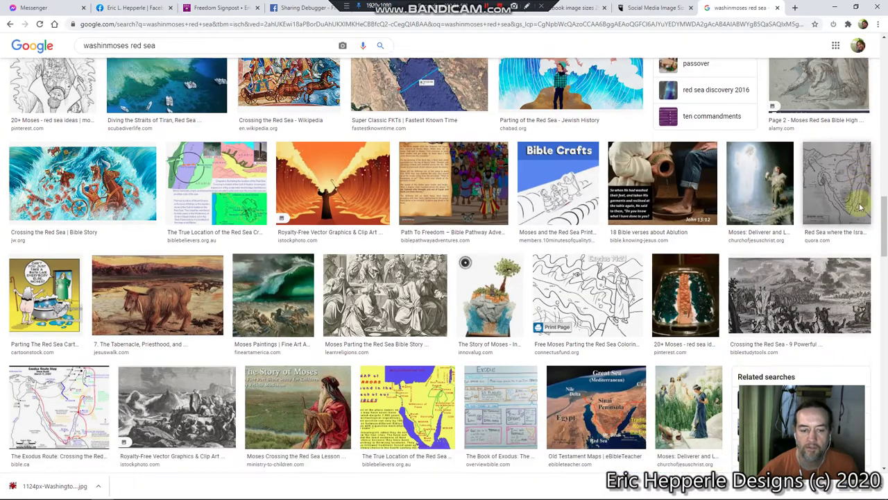
pyautogui.scroll(12, 860, 206)
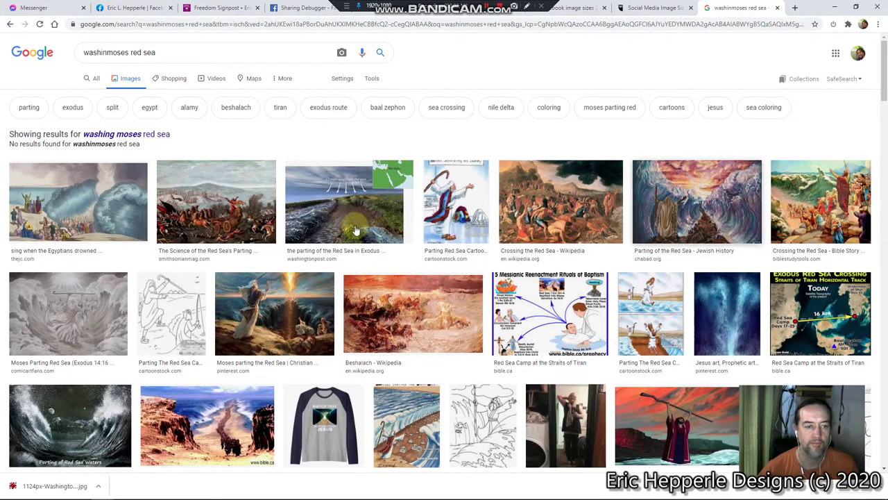
pyautogui.click(803, 193)
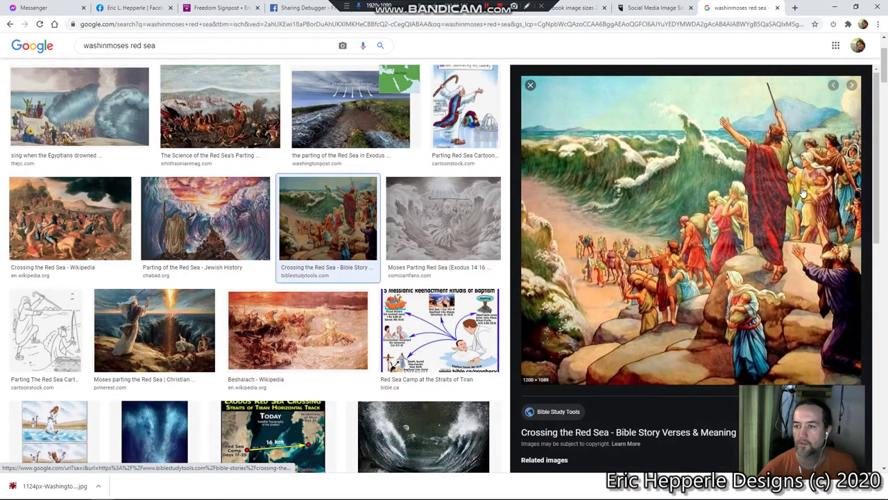
pyautogui.rightClick(713, 184)
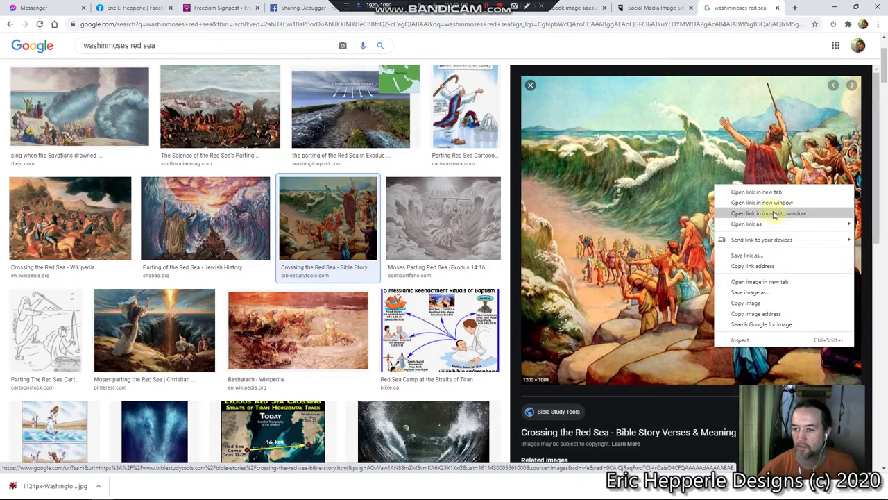
pyautogui.click(771, 292)
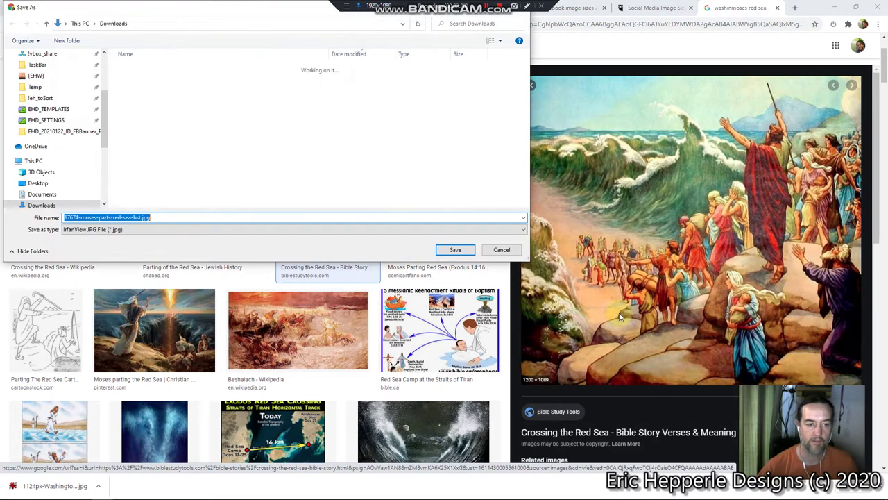
pyautogui.click(456, 251)
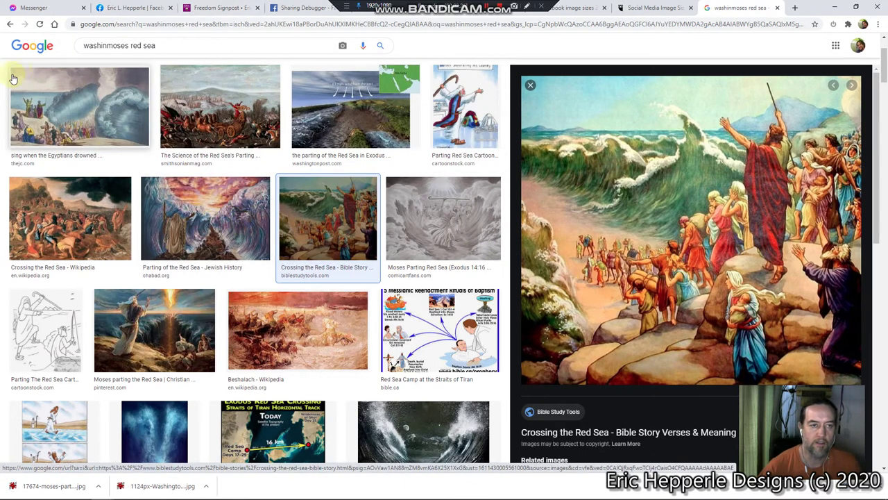
# - Run a new image search for "declaration of independence"
pyautogui.scroll(2, 212, 290)
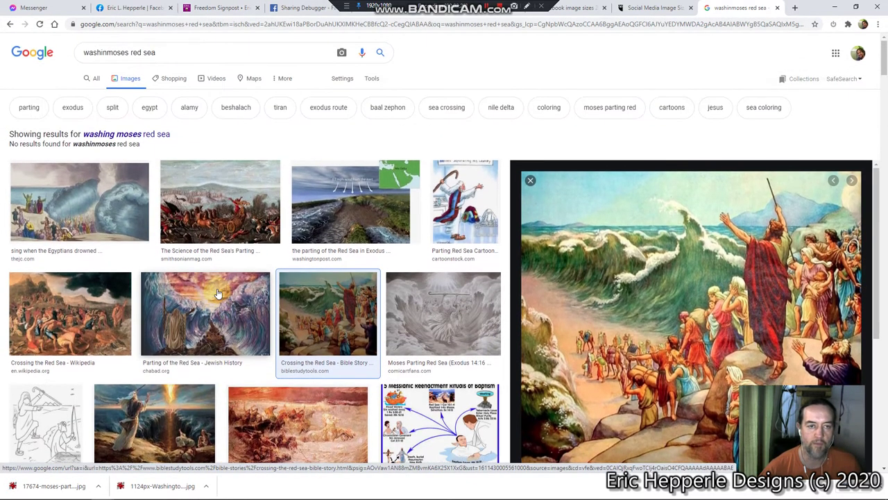
pyautogui.moveTo(158, 53); pyautogui.dragTo(60, 36)
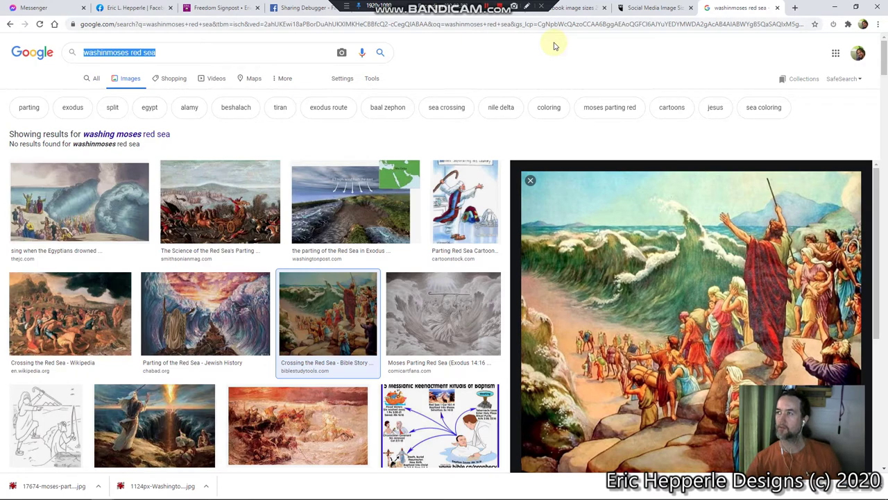
pyautogui.write('d')
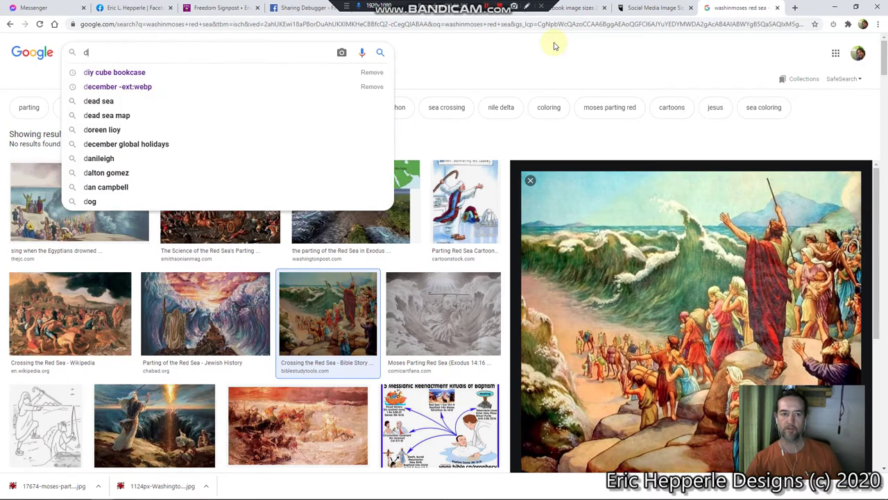
pyautogui.write('eclaration')
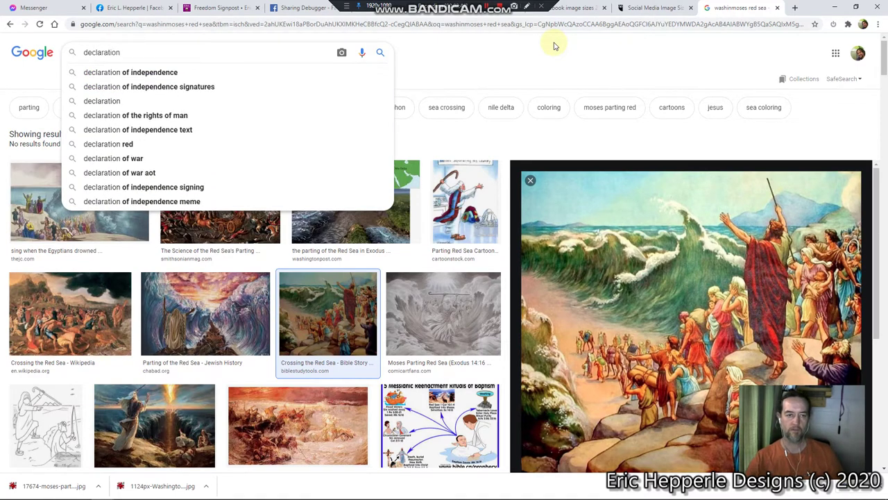
pyautogui.press('Down')
pyautogui.press('Return')
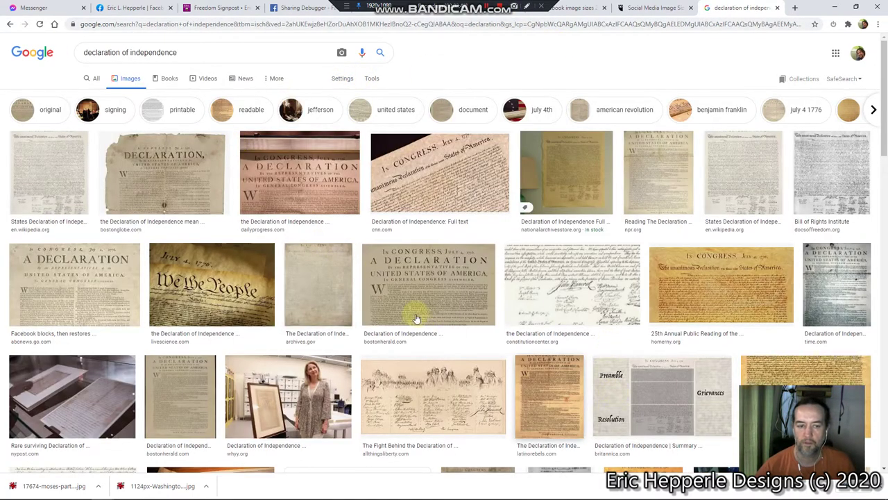
pyautogui.click(195, 278)
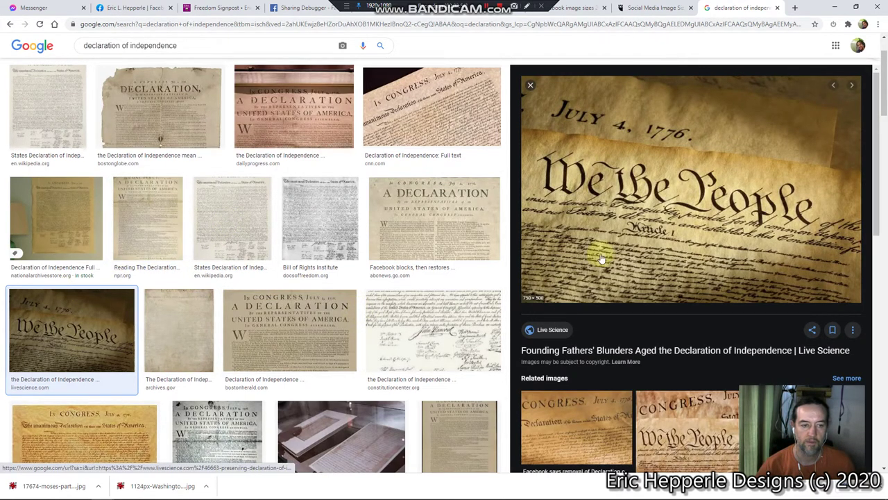
pyautogui.rightClick(728, 166)
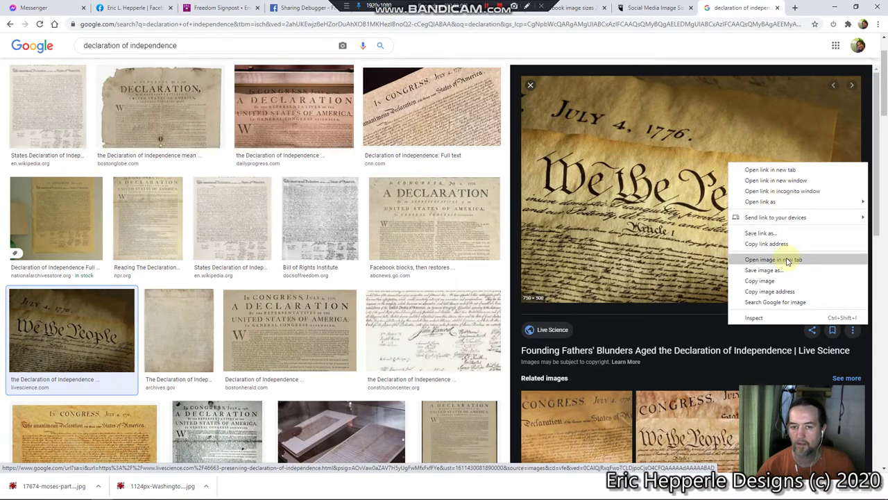
pyautogui.click(15, 25)
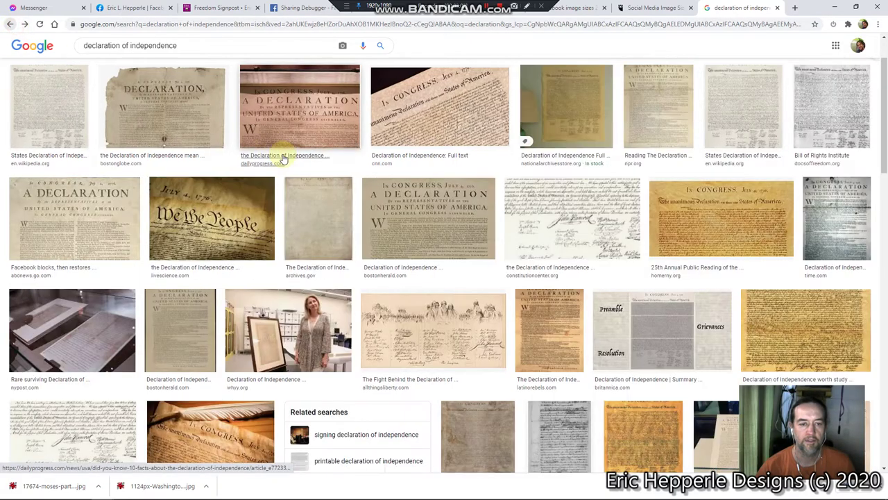
# - Find the tilted "We the People" parchment image from ips-dc.org and save it to Downloads as declaration-independence.jpg
pyautogui.scroll(-1, 828, 313)
pyautogui.scroll(-5, 828, 312)
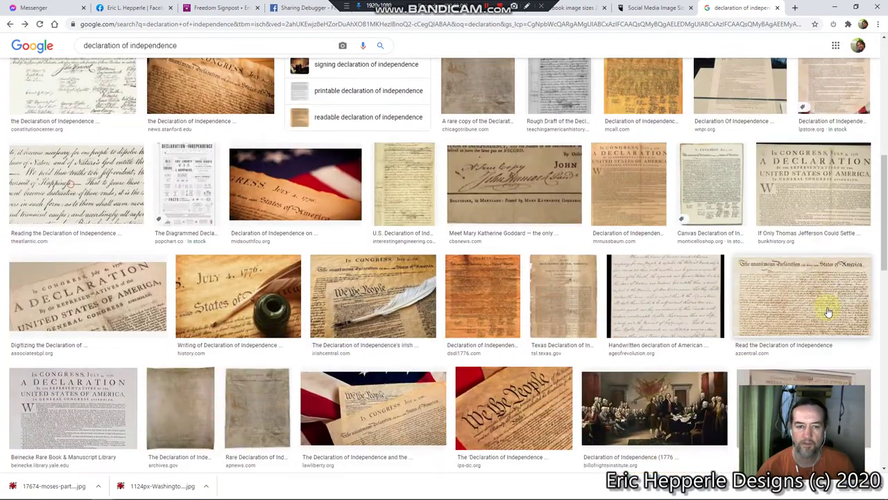
pyautogui.scroll(-3, 828, 312)
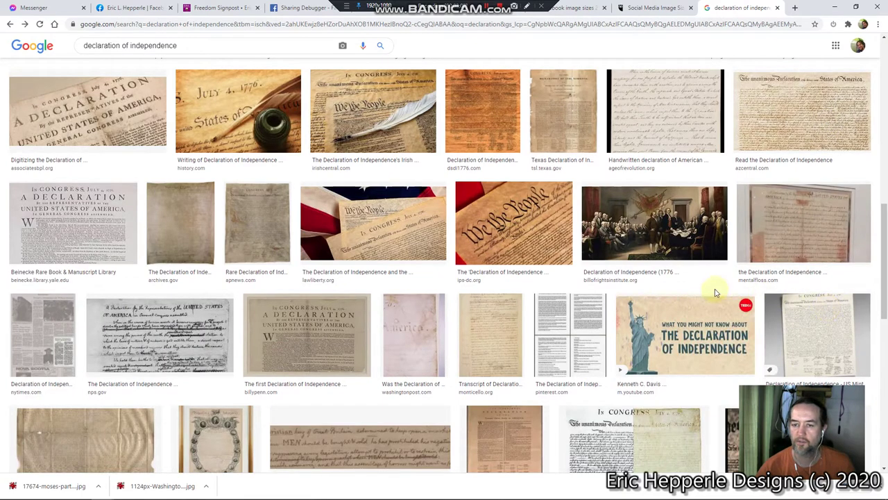
pyautogui.click(546, 240)
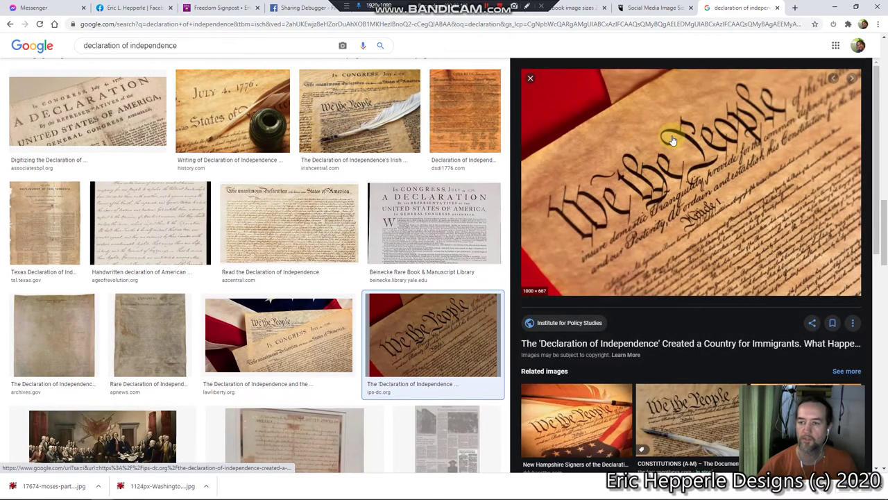
pyautogui.rightClick(726, 146)
pyautogui.click(798, 255)
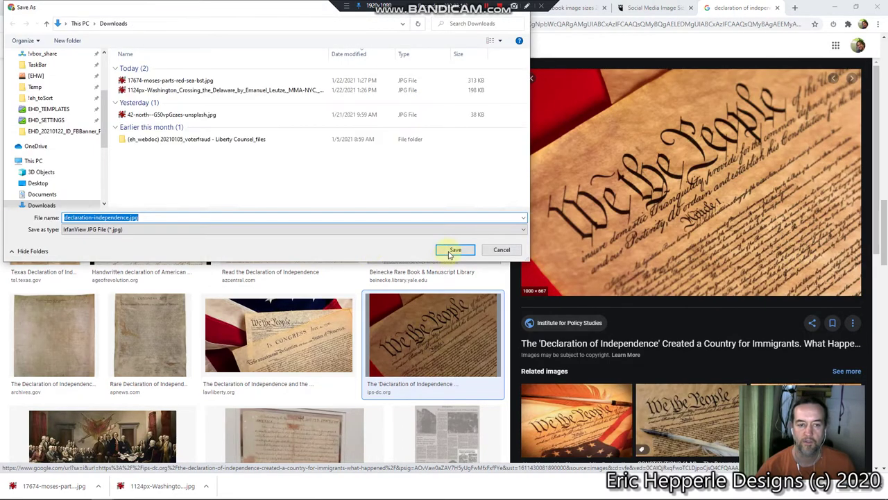
pyautogui.click(456, 250)
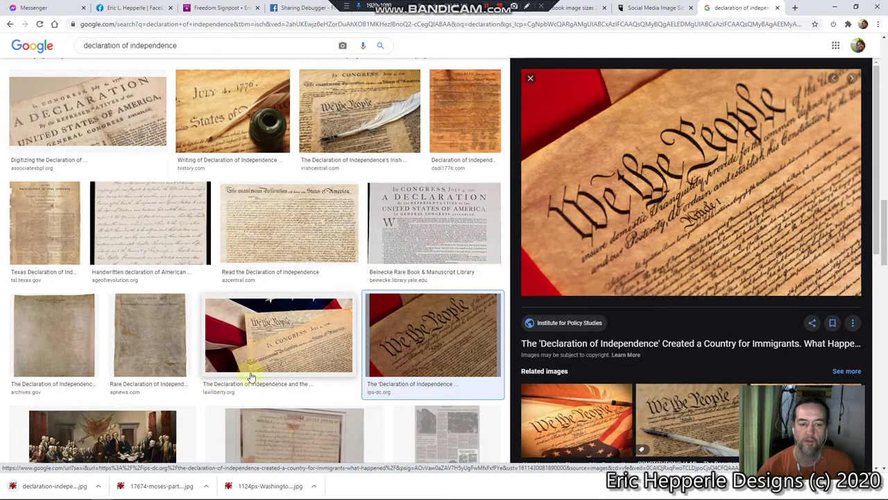
# - Search images for "god delivers israel" and look through the results for a painting that suits the banner
pyautogui.scroll(-3, 252, 380)
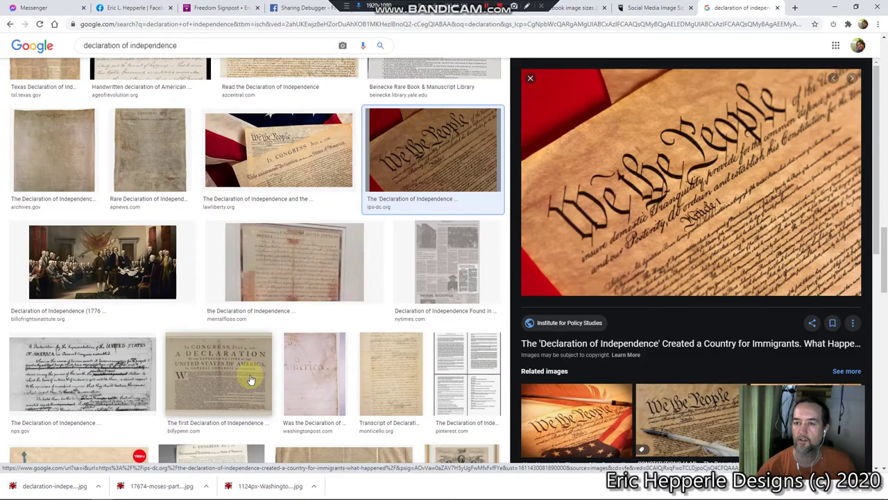
pyautogui.scroll(10, 251, 379)
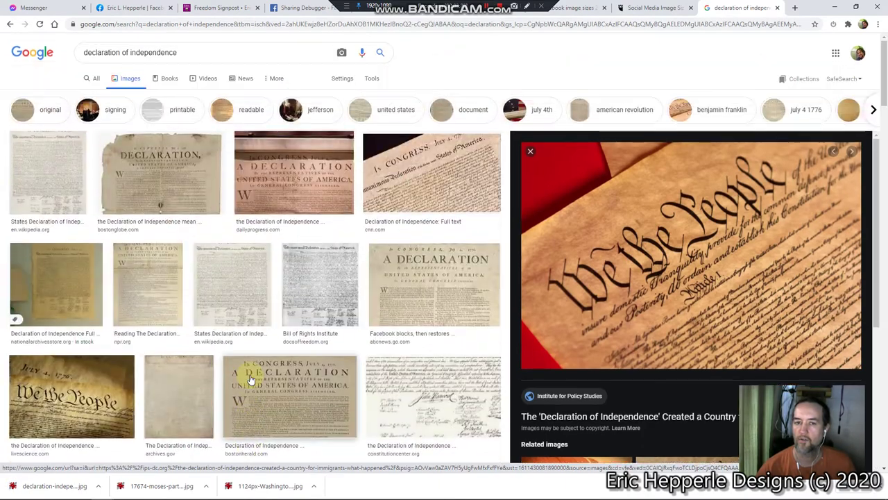
pyautogui.tripleClick(195, 52)
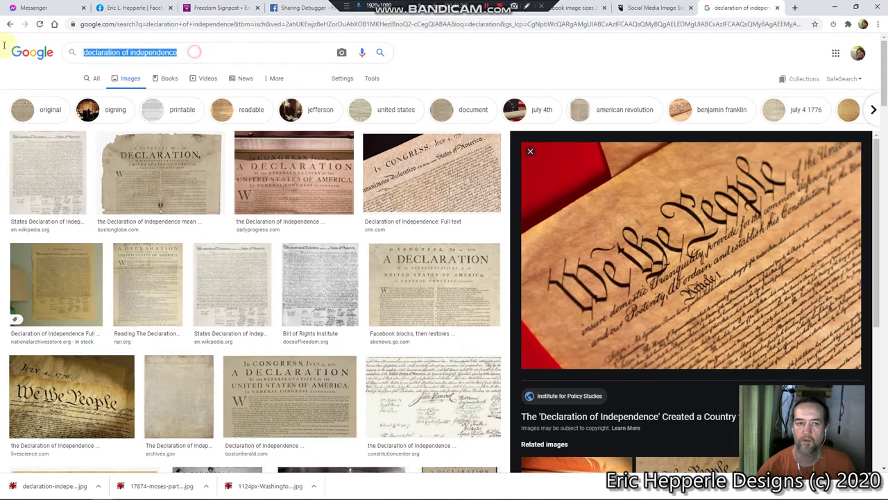
pyautogui.write('god d')
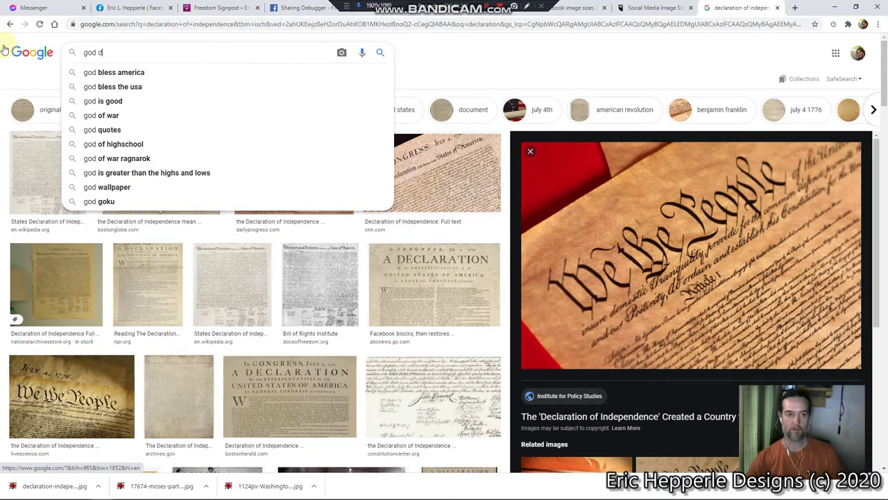
pyautogui.write('elivers ')
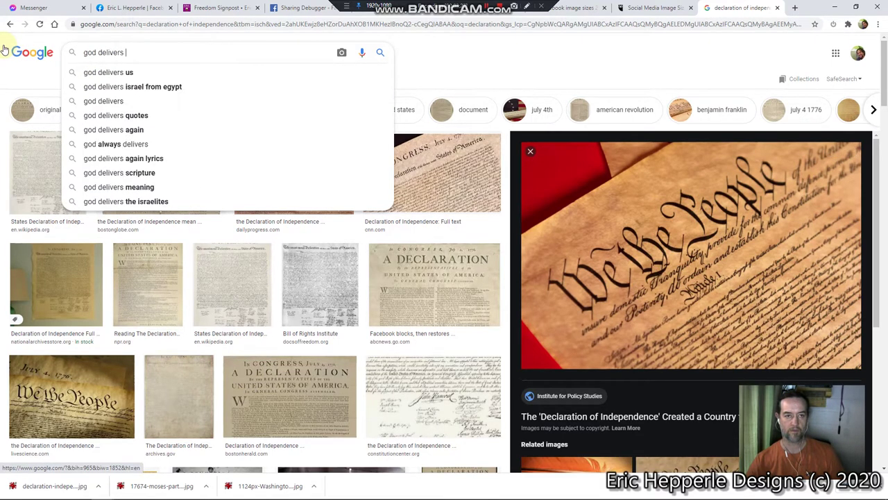
pyautogui.write('israel')
pyautogui.press('Return')
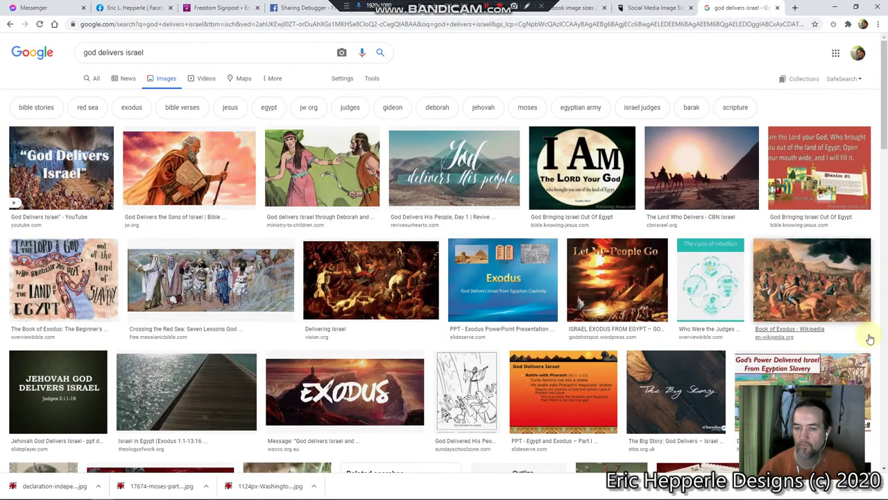
pyautogui.scroll(-3, 869, 338)
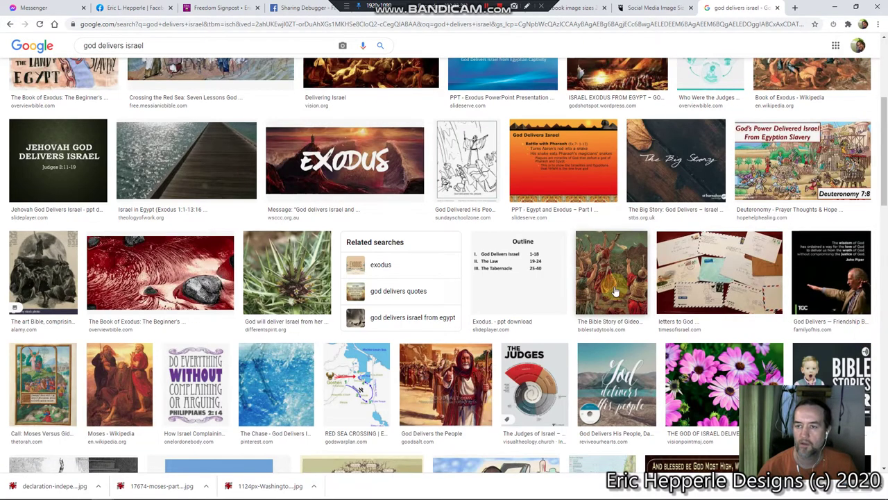
pyautogui.scroll(-3, 615, 292)
pyautogui.scroll(-3, 615, 291)
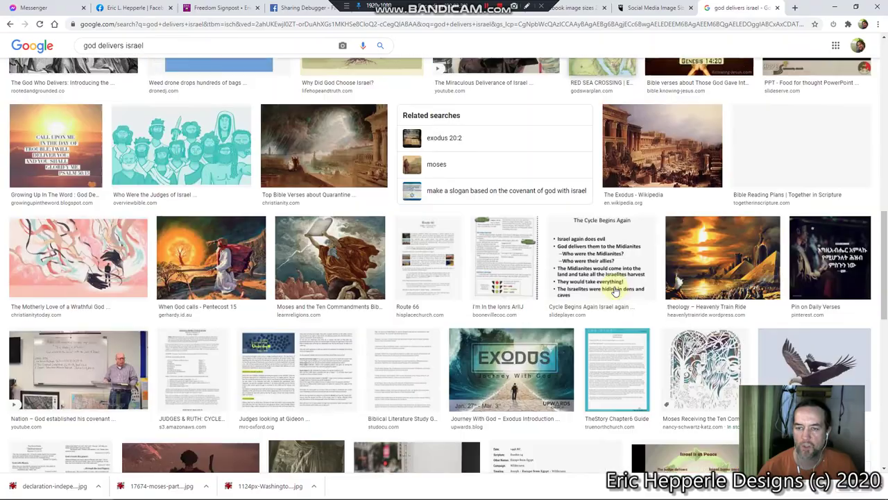
pyautogui.scroll(-3, 615, 292)
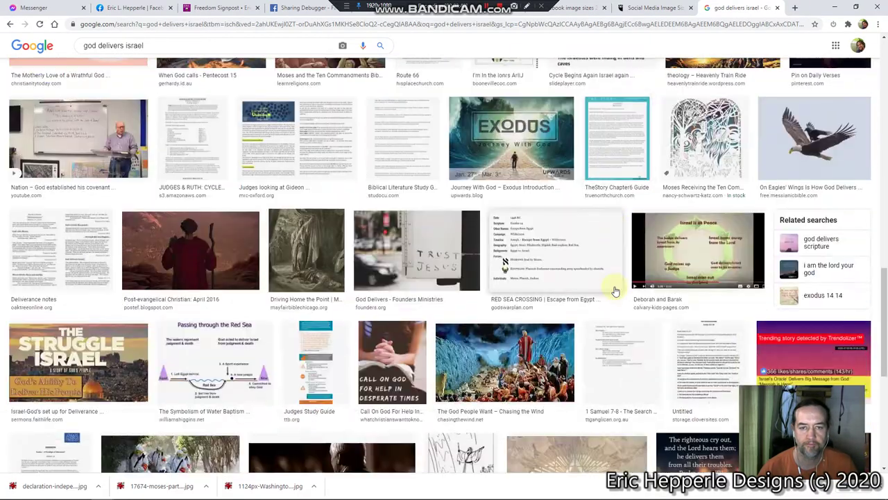
pyautogui.scroll(15, 615, 292)
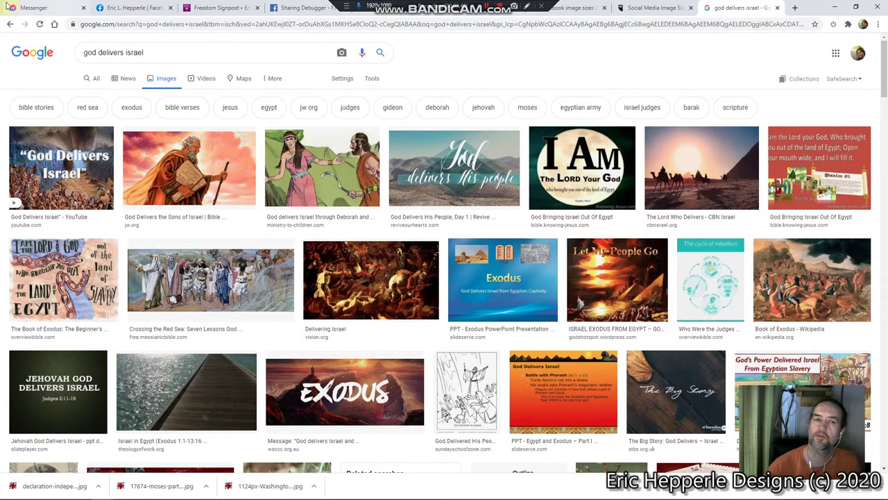
# - Replace the image search with "statue of liberty"
pyautogui.moveTo(148, 49); pyautogui.dragTo(6, 56)
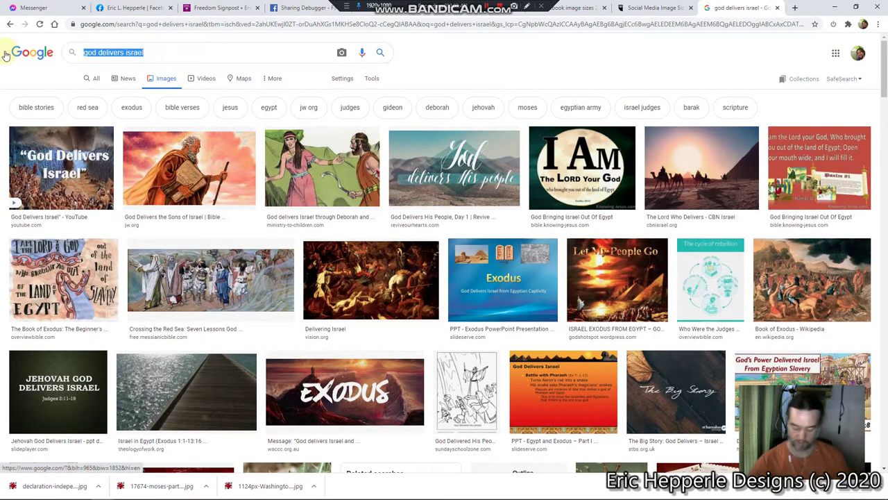
pyautogui.write('stat')
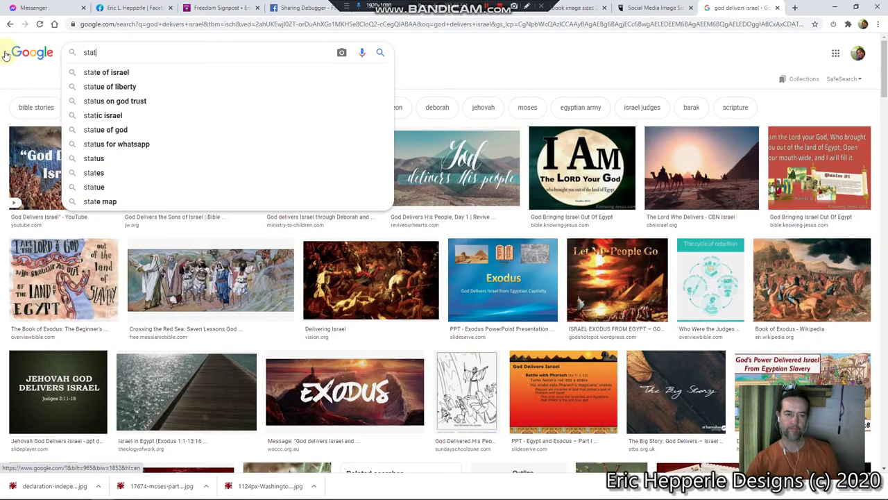
pyautogui.write('ue of liberty')
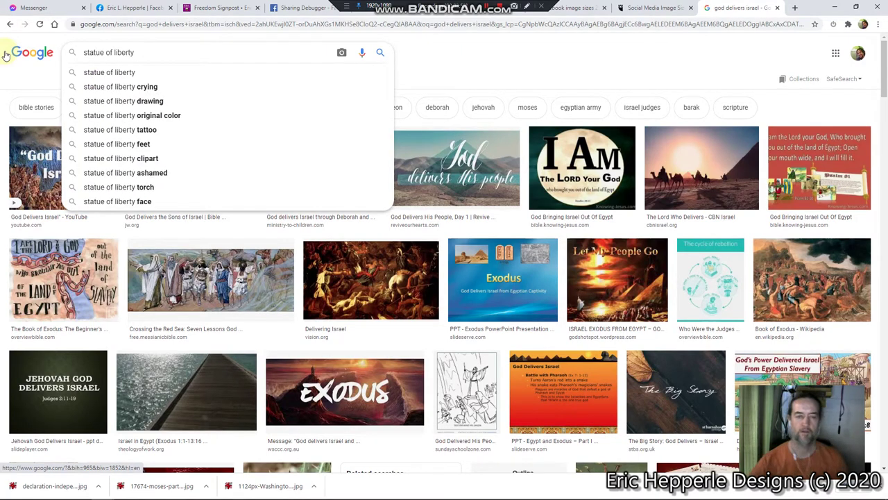
pyautogui.press('Return')
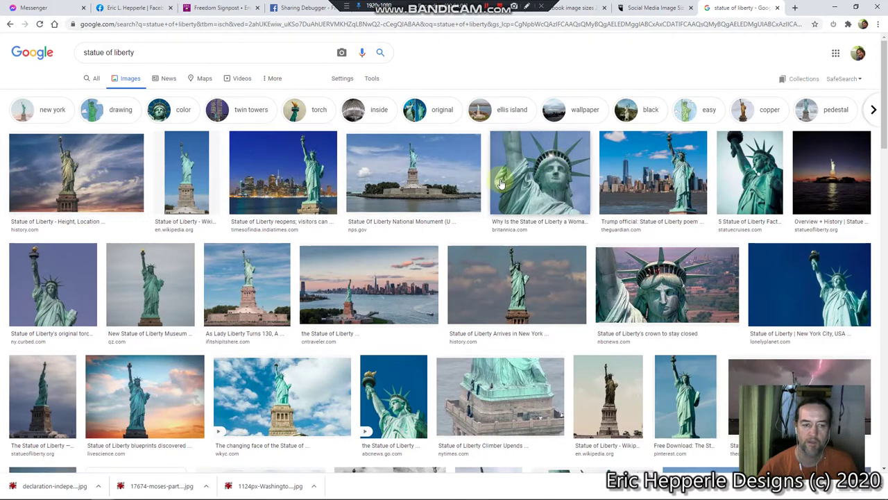
# - Save the 1920 × 1080 history.com Statue of Liberty image to Downloads under its suggested file name
pyautogui.click(119, 191)
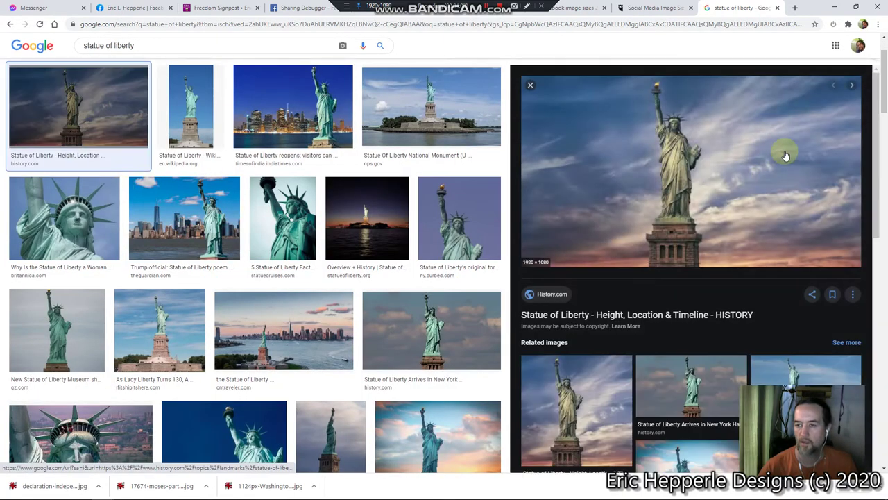
pyautogui.rightClick(764, 143)
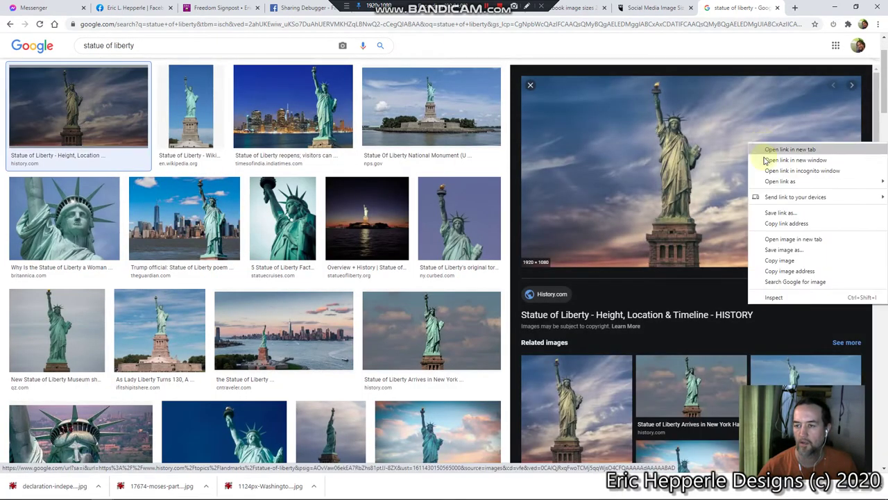
pyautogui.click(791, 251)
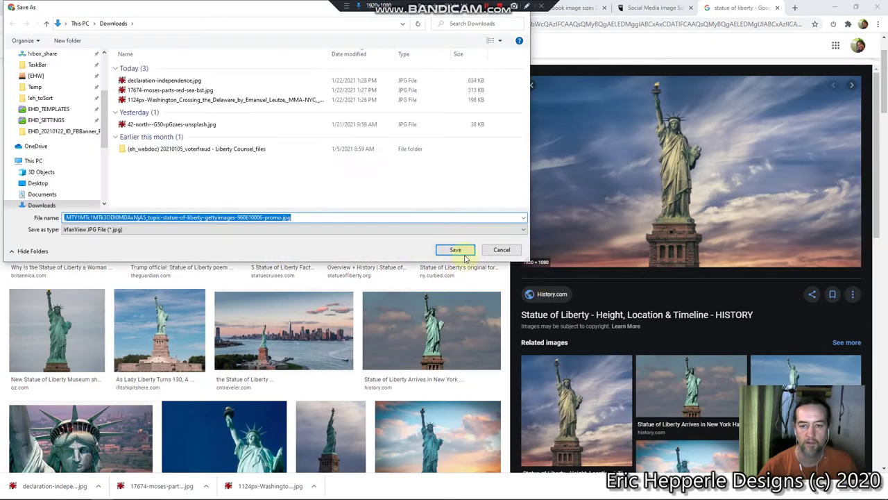
pyautogui.click(455, 249)
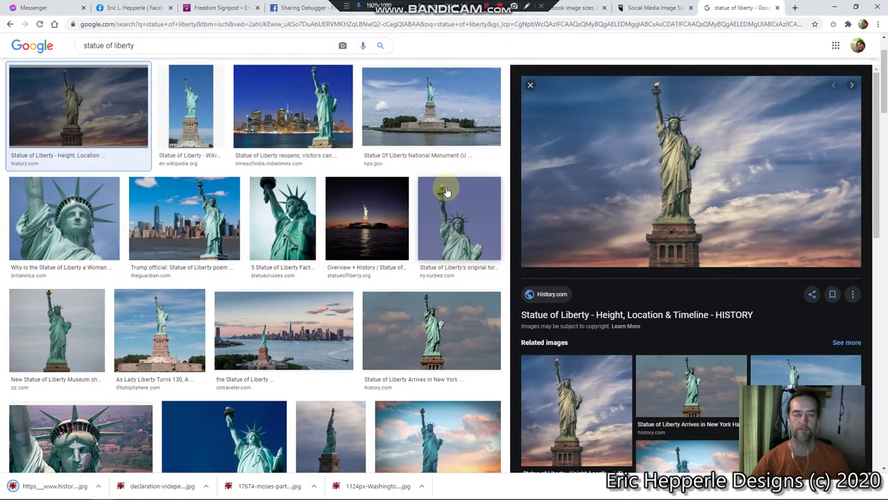
# - Switch to InDesign with the EHD_20210122_ID_FBBanner_Patriotic_01.01.indd banner document
pyautogui.hotkey('alt', 'Tab')
pyautogui.click(430, 90)
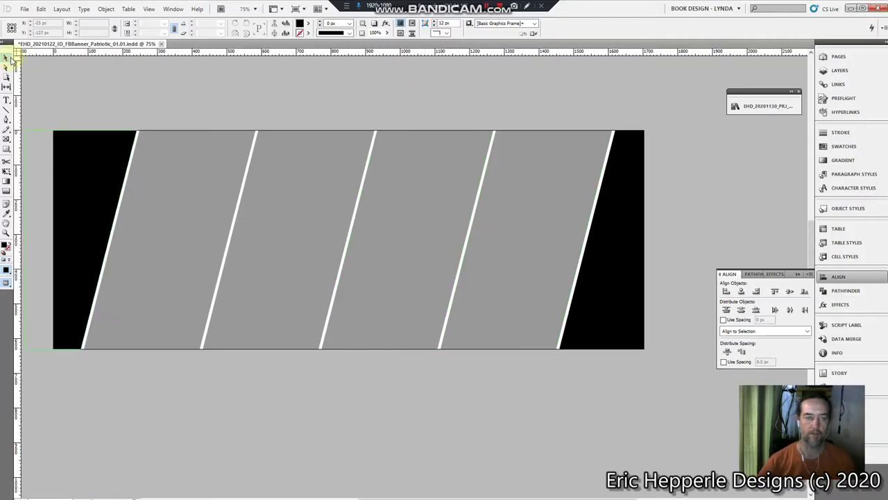
pyautogui.click(24, 9)
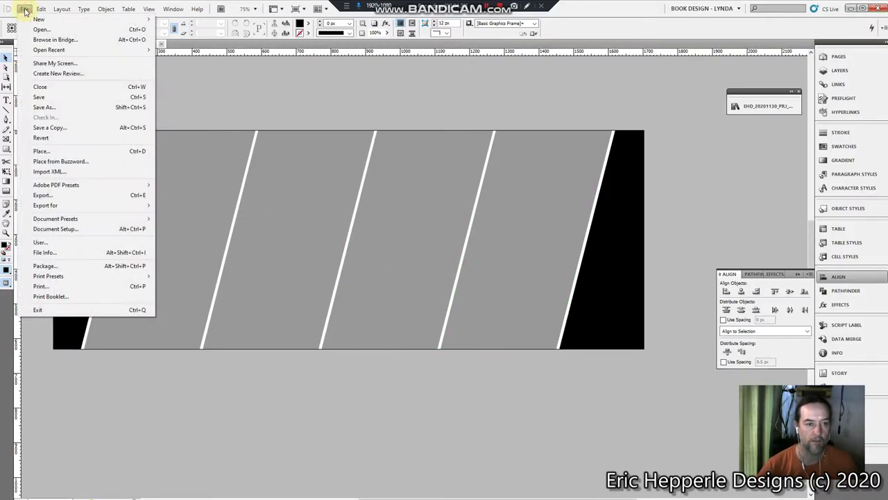
pyautogui.moveTo(111, 219)
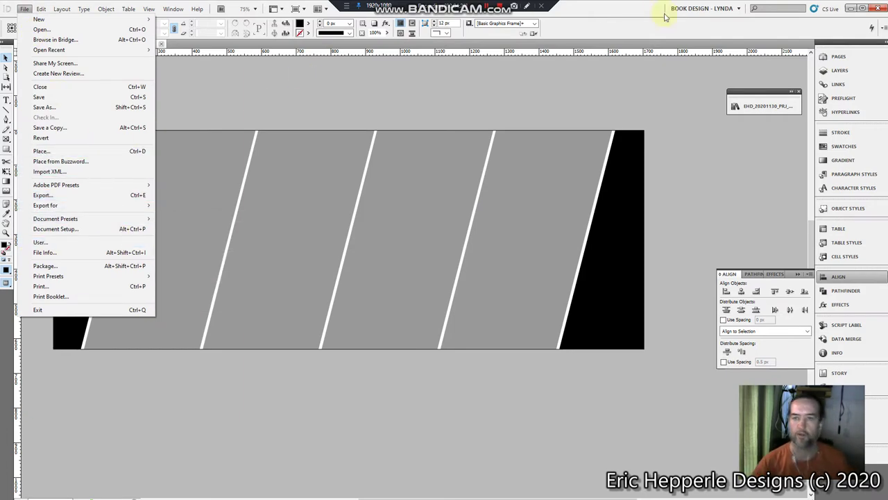
pyautogui.click(650, 14)
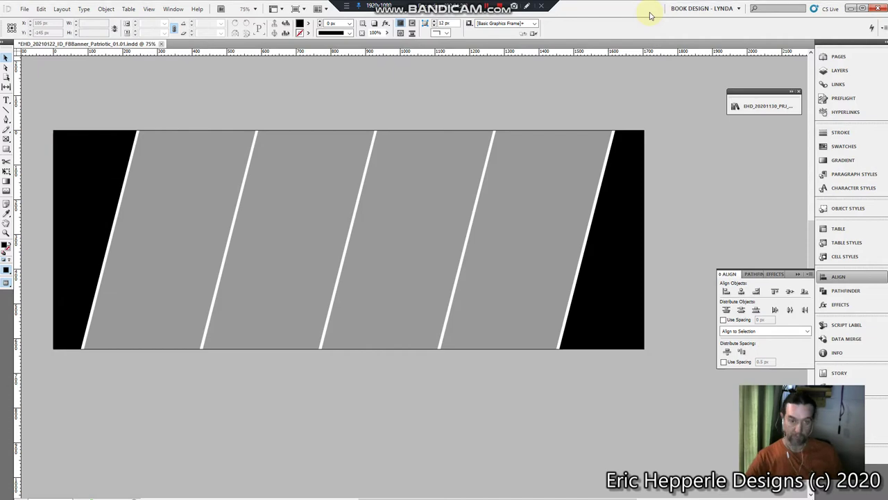
# - Place the history.com Statue of Liberty image from Downloads into the third grey slanted panel
pyautogui.hotkey('ctrl', 'd')
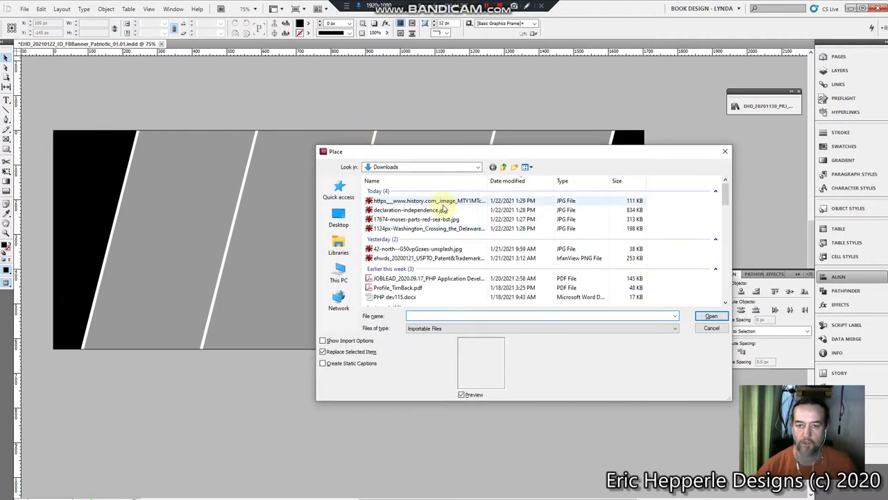
pyautogui.doubleClick(444, 201)
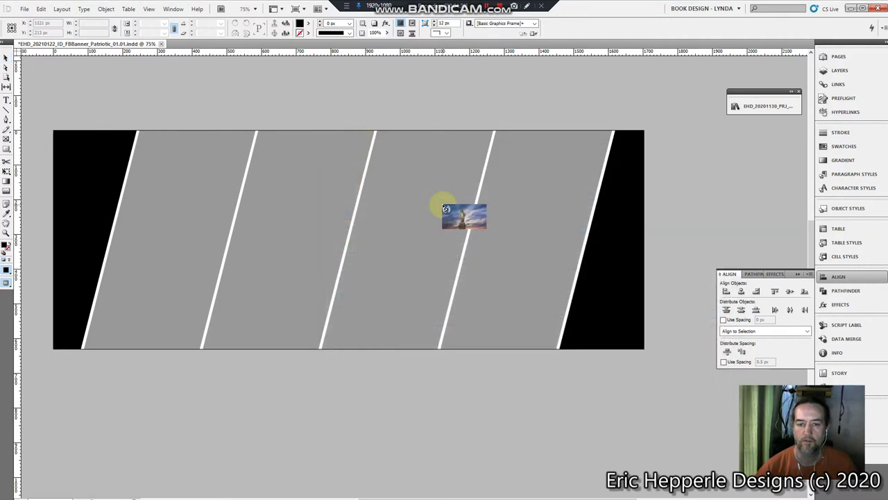
pyautogui.click(432, 182)
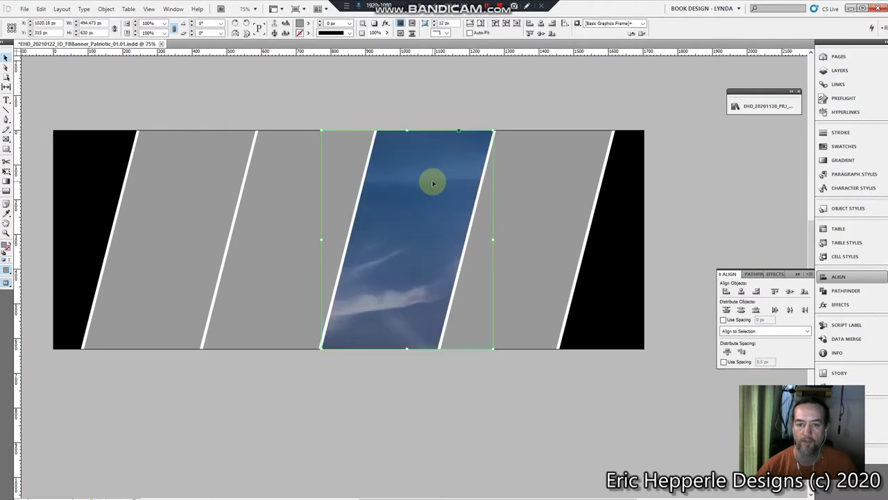
# - Reposition the image inside its panel so the statue's torch, crown and robe fill the slanted frame, and save the document
pyautogui.moveTo(422, 250); pyautogui.dragTo(230, 231)
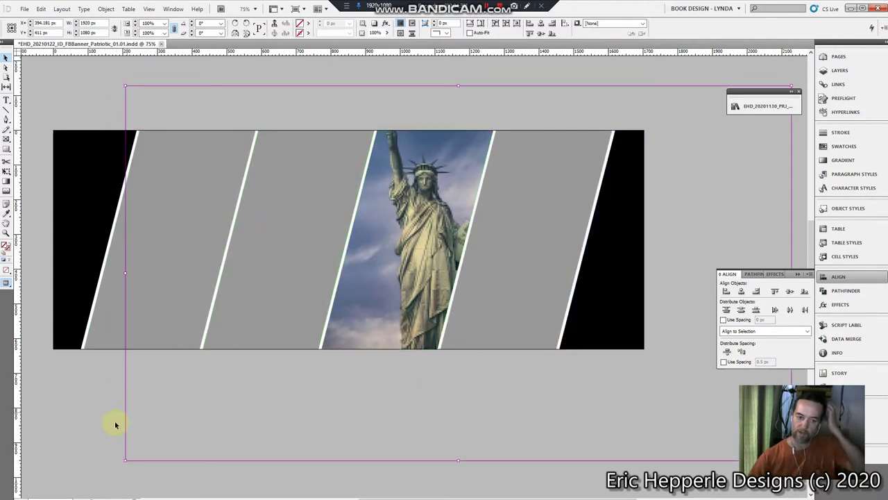
pyautogui.click(56, 418)
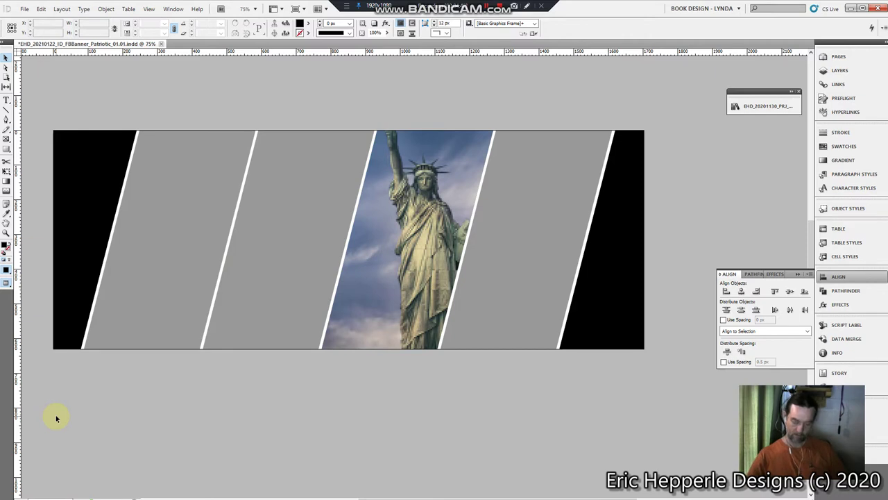
pyautogui.hotkey('ctrl', 's')
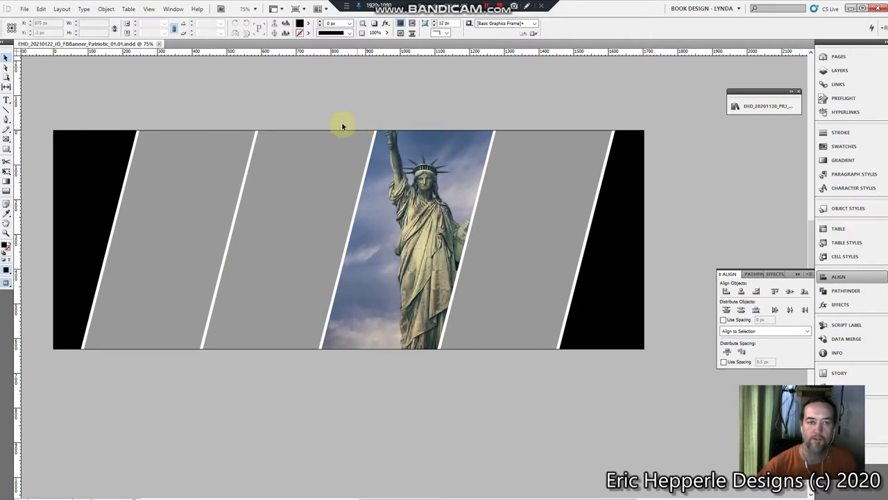
# - Place declaration-independence.jpg from Downloads into the first grey slanted panel
pyautogui.hotkey('alt', 'Tab')
pyautogui.hotkey('alt', 'Tab')
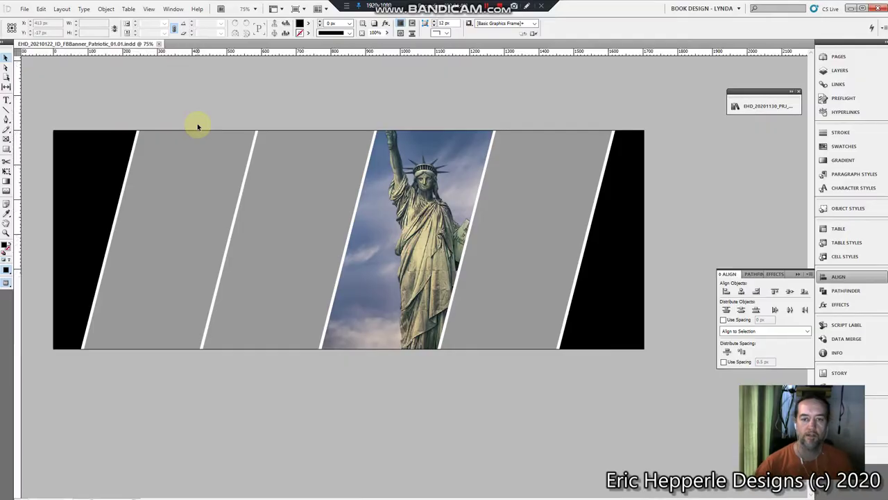
pyautogui.hotkey('ctrl', 'd')
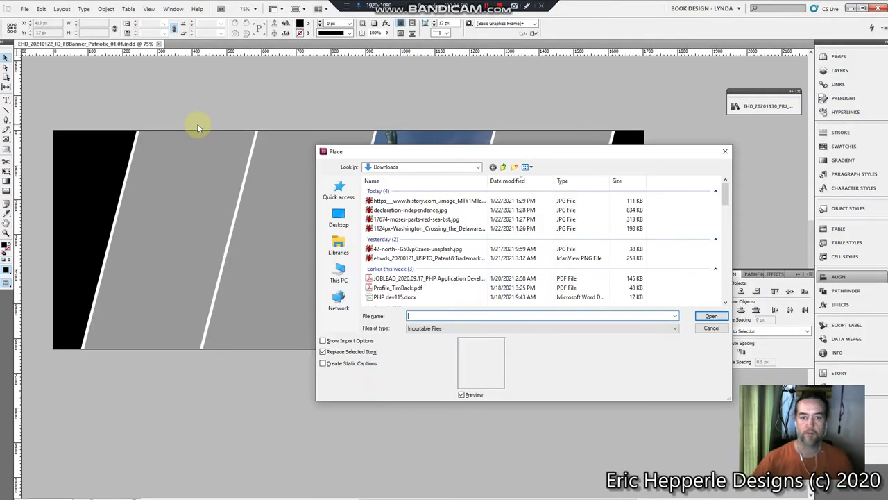
pyautogui.doubleClick(399, 209)
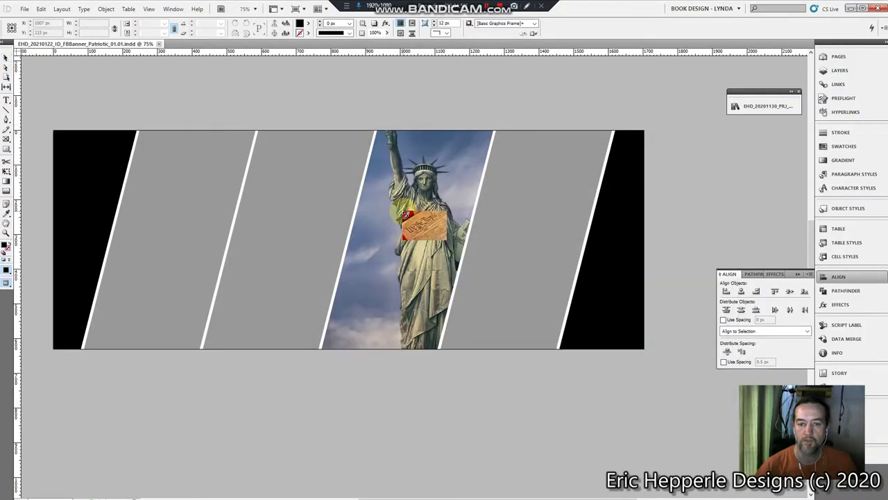
pyautogui.click(184, 191)
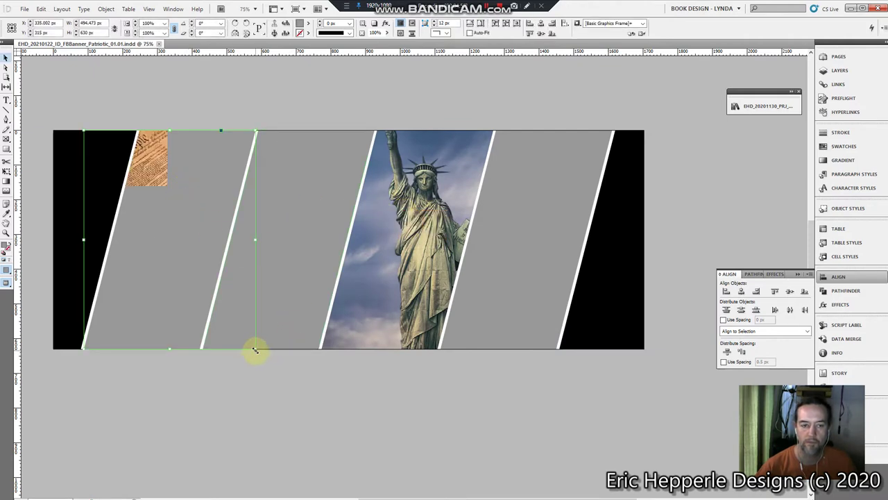
# - Try to enlarge the declaration image by stretching the first panel's frame, and undo the resize
pyautogui.moveTo(255, 350); pyautogui.dragTo(331, 477)
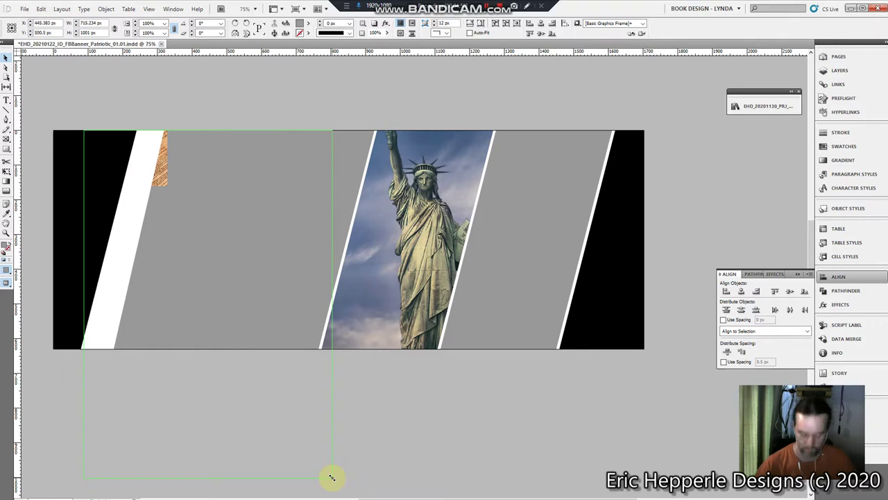
pyautogui.hotkey('ctrl', 'z')
pyautogui.click(148, 165)
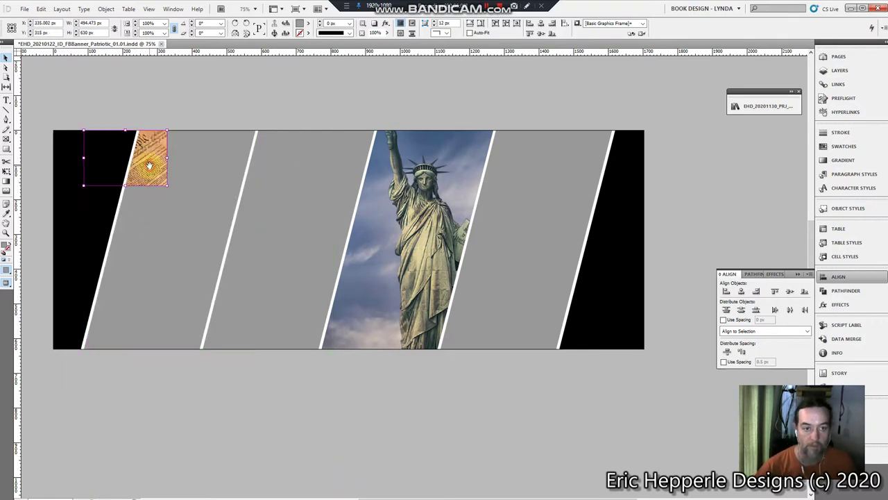
pyautogui.press('Escape')
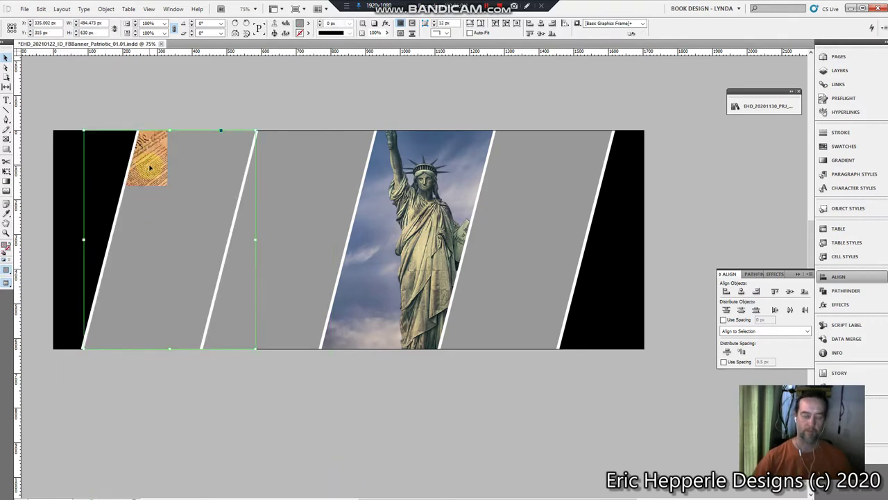
# - Switch to Chrome and replace the Google image search with "declaration of independence"
pyautogui.moveTo(150, 167); pyautogui.dragTo(618, 133)
pyautogui.hotkey('alt', 'Tab')
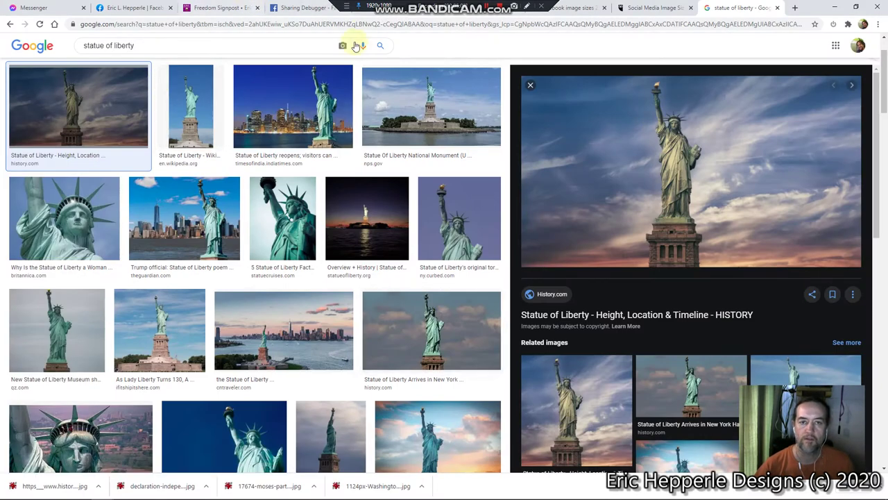
pyautogui.moveTo(204, 49); pyautogui.dragTo(28, 52)
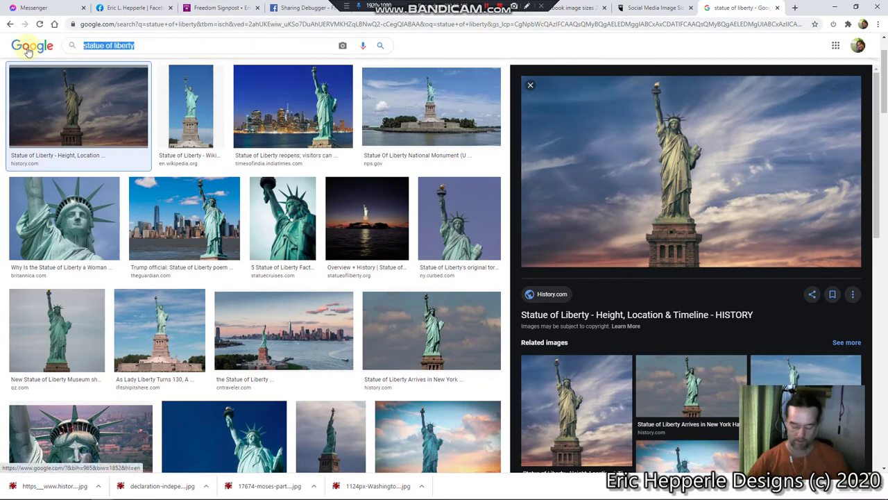
pyautogui.write('declar')
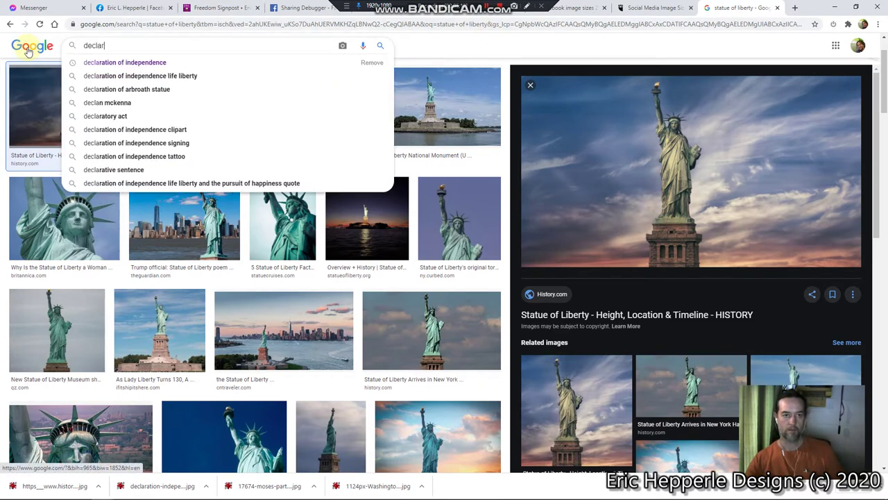
pyautogui.write('ation of independence')
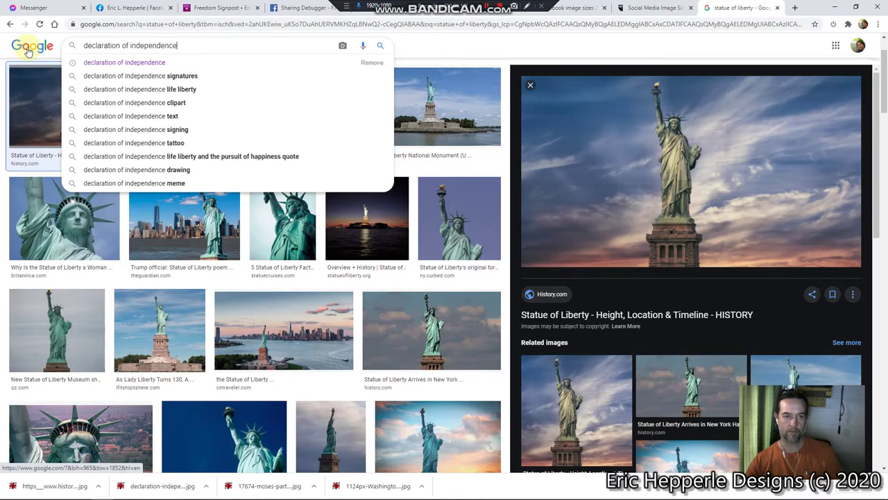
pyautogui.press('Return')
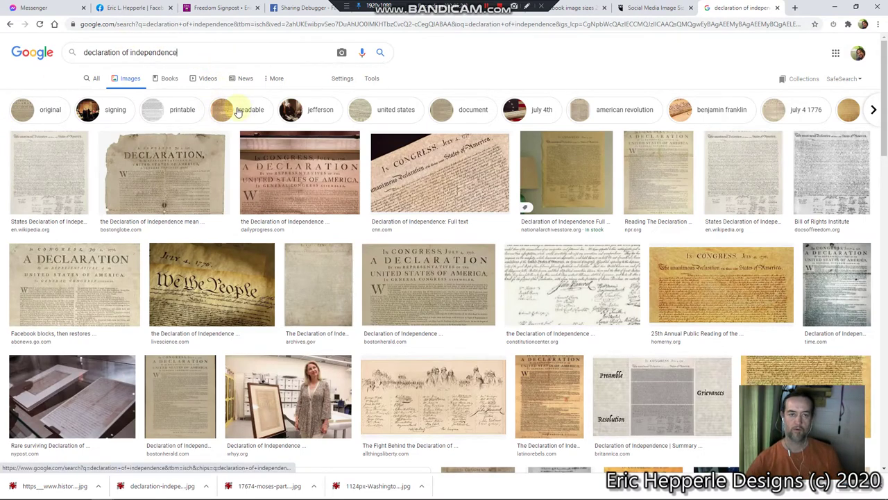
# - Extend the image search to "declaration of independence we the people"
pyautogui.write('we the p')
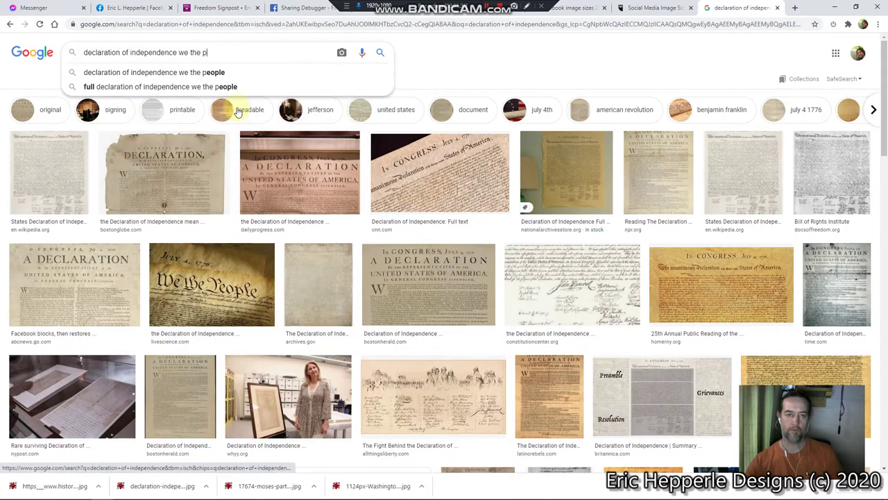
pyautogui.write('eople')
pyautogui.press('Return')
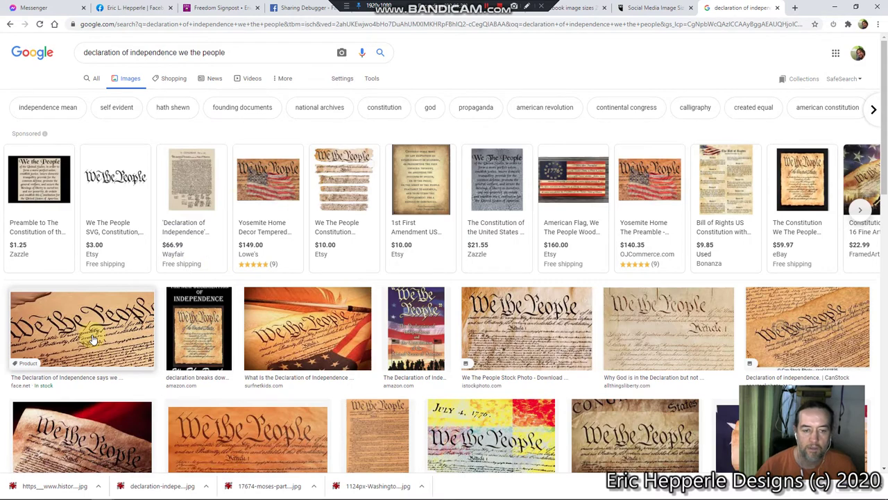
# - Preview the Surfnetkids "We the People" image with the quill and flag, and limit the image results to Large size
pyautogui.click(322, 327)
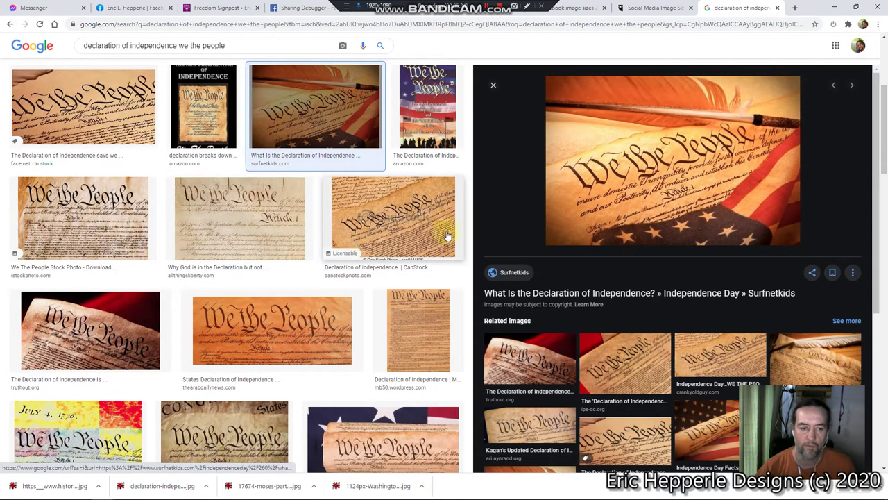
pyautogui.scroll(3, 255, 200)
pyautogui.scroll(1, 118, 114)
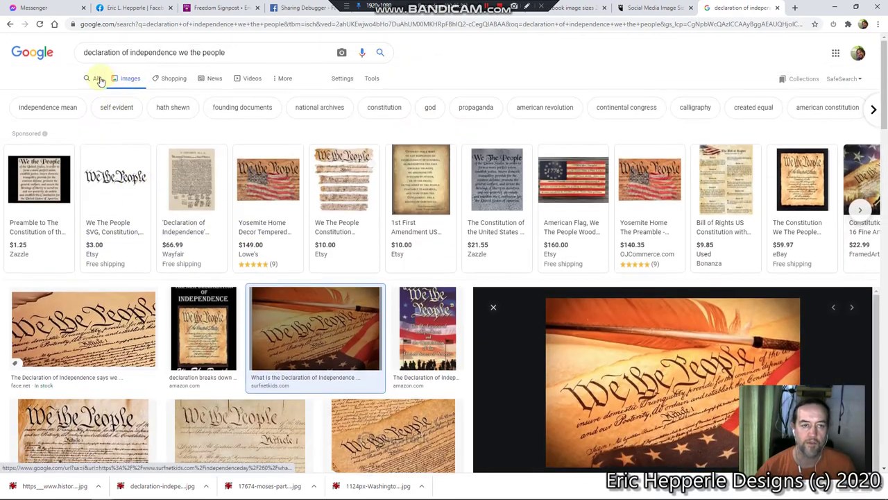
pyautogui.click(372, 78)
pyautogui.click(81, 95)
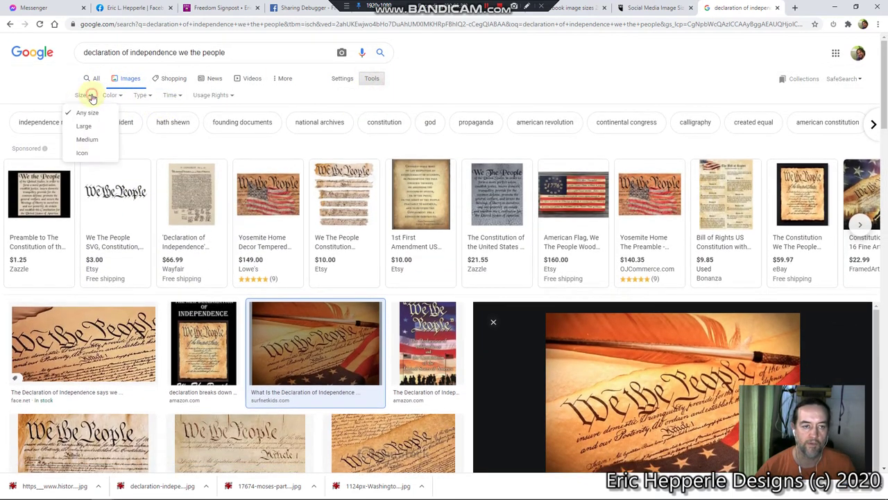
pyautogui.click(97, 127)
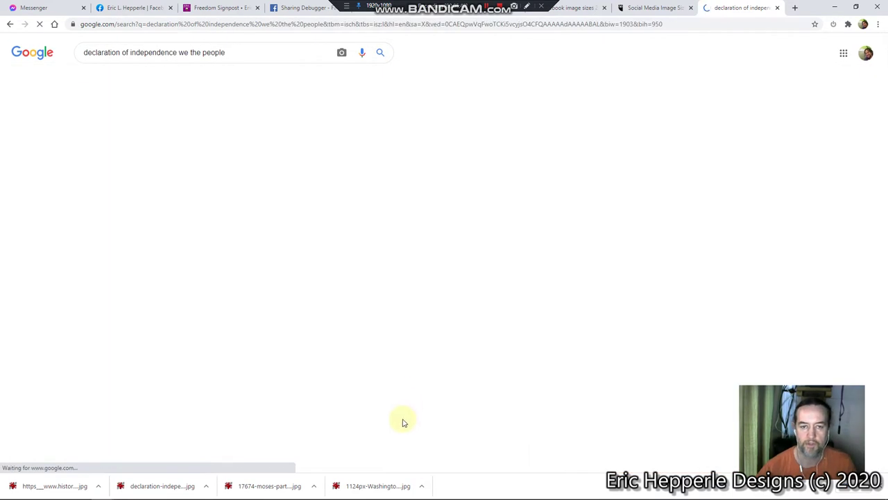
# - Compare the large "We the People" results by previewing the Tentstake Ministries parchment and the Meramec Valley Mutual scroll-and-flag image
pyautogui.scroll(-3, 495, 381)
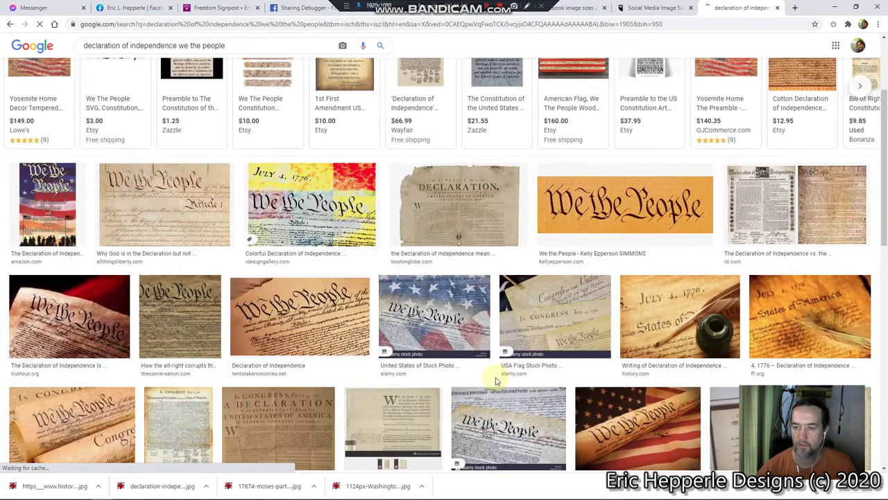
pyautogui.scroll(-2, 494, 373)
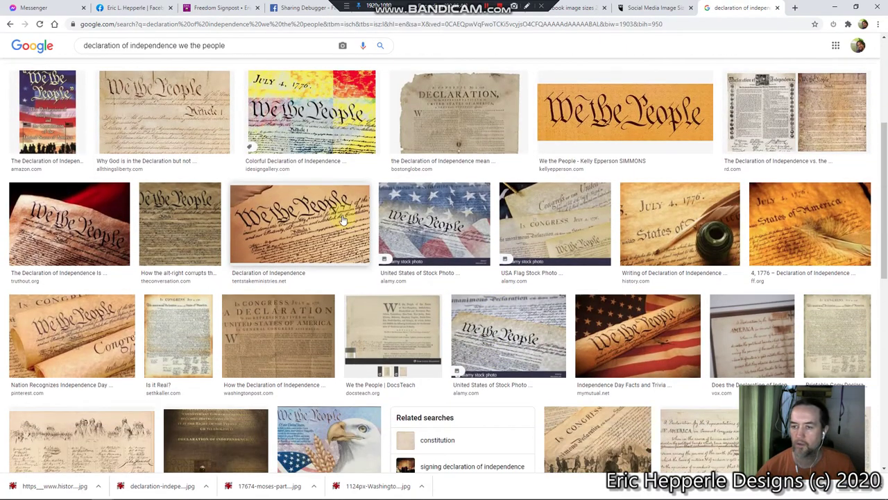
pyautogui.click(342, 219)
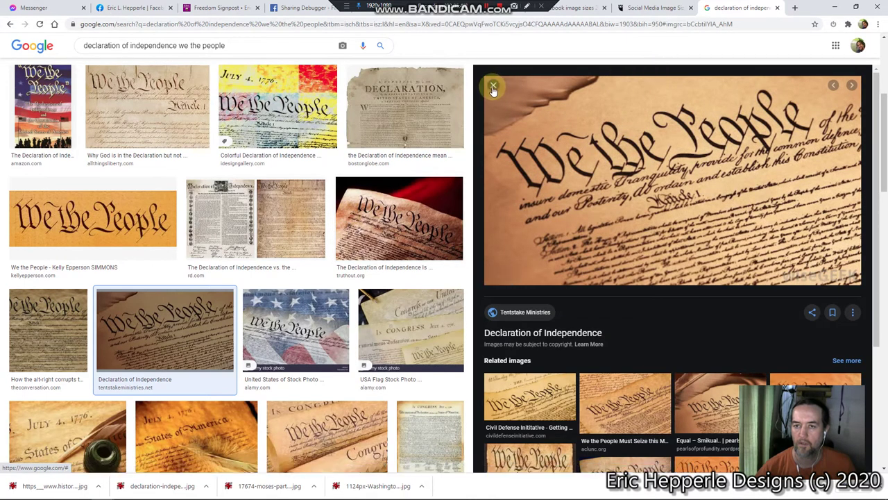
pyautogui.click(493, 88)
pyautogui.click(618, 347)
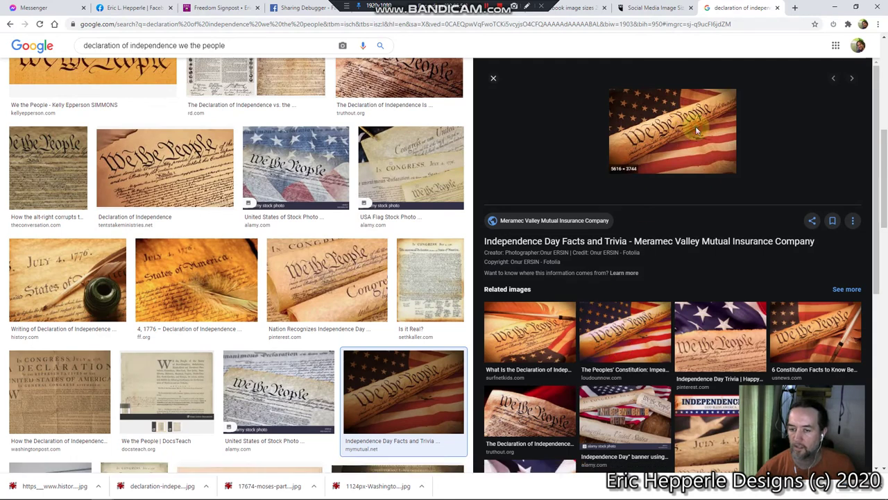
pyautogui.click(696, 132)
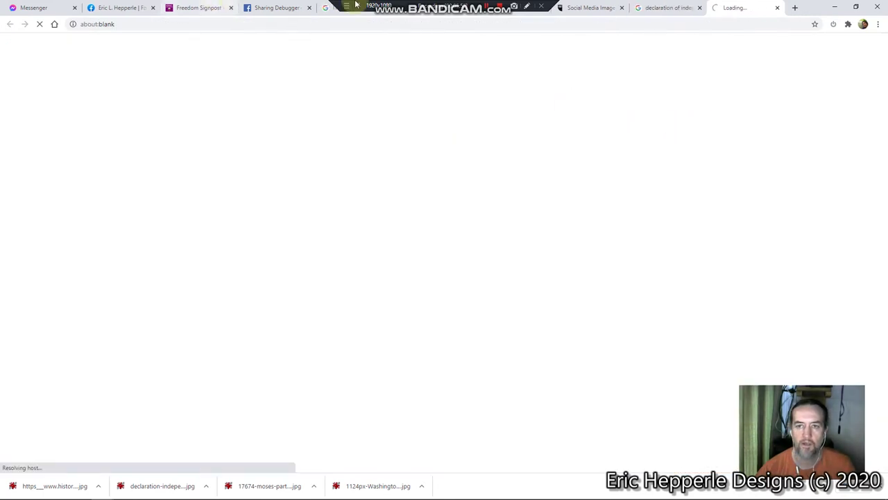
pyautogui.click(661, 8)
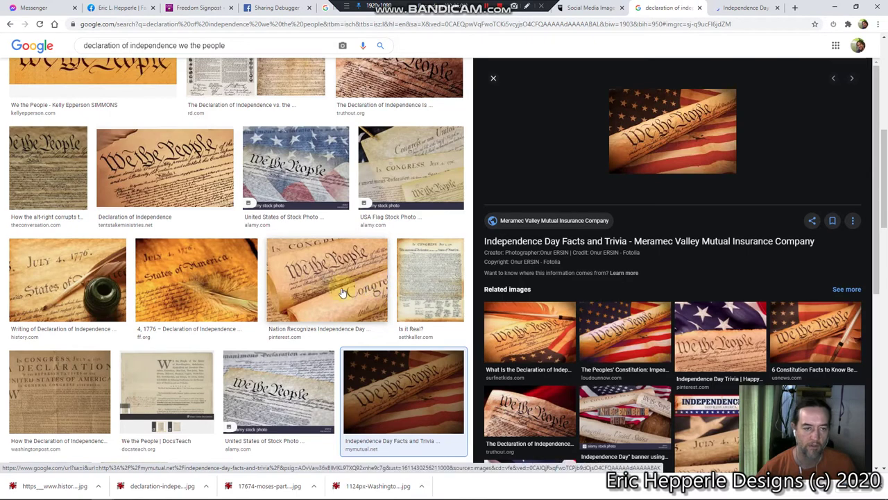
pyautogui.scroll(3, 373, 290)
pyautogui.scroll(-3, 171, 366)
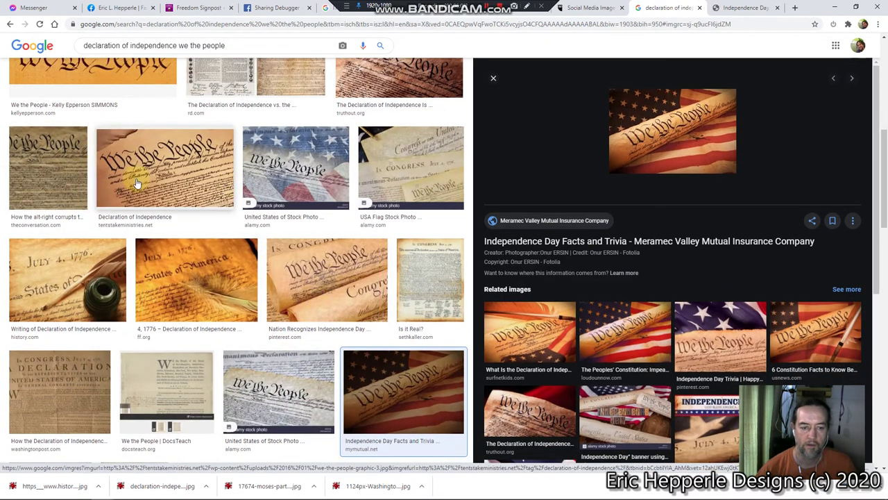
# - Save the Tentstake Ministries "We the People" parchment image to Downloads as declaration-independence-we-the-people-diag-tentstake.jpg
pyautogui.click(132, 177)
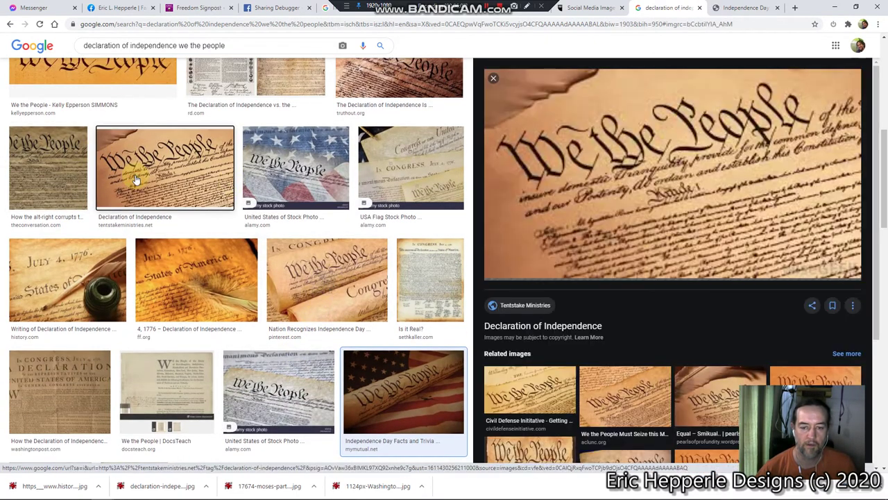
pyautogui.rightClick(727, 159)
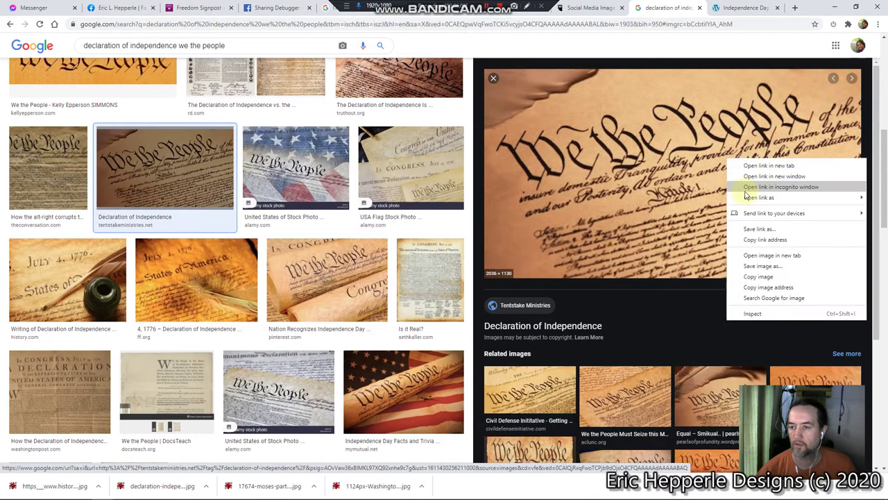
pyautogui.click(780, 276)
pyautogui.rightClick(698, 150)
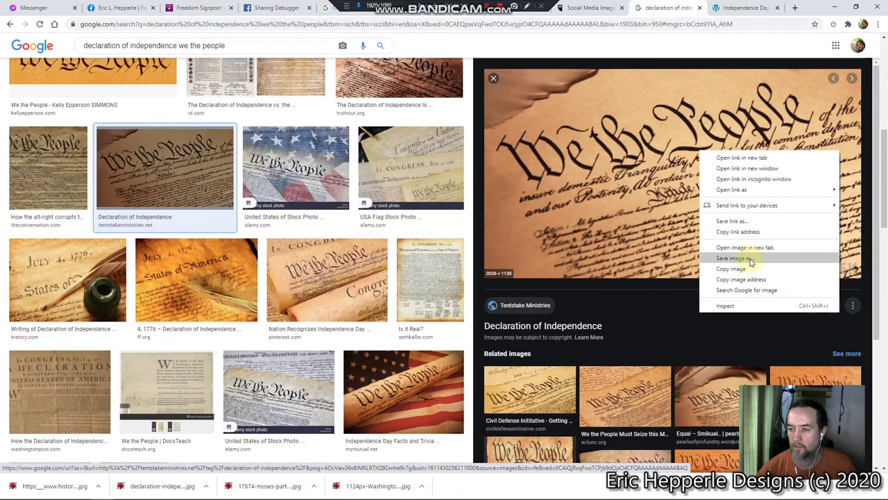
pyautogui.click(750, 261)
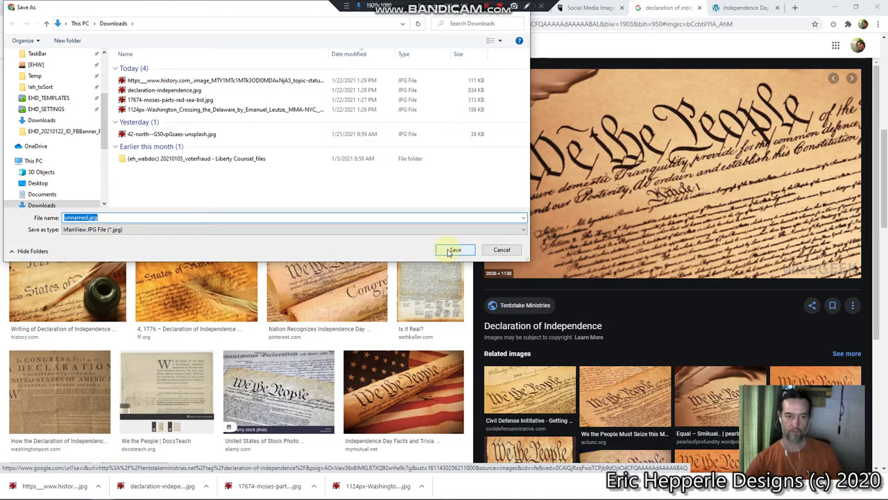
pyautogui.write('de')
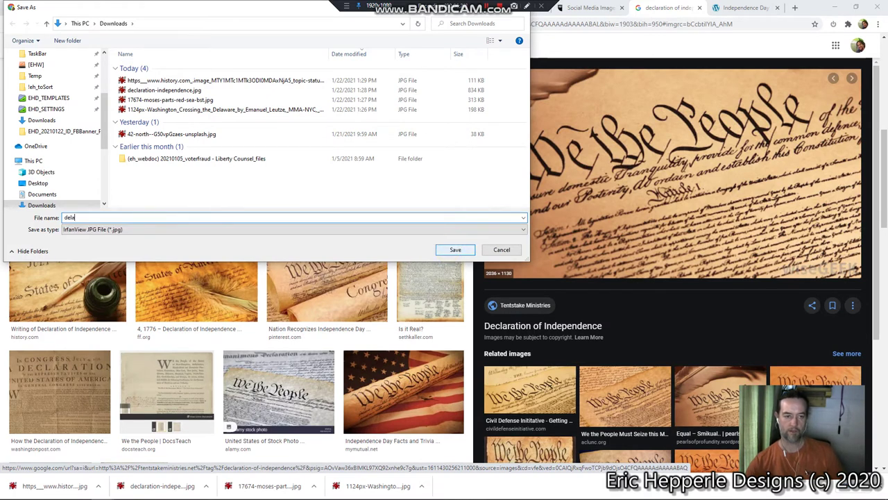
pyautogui.write('claration-indepen')
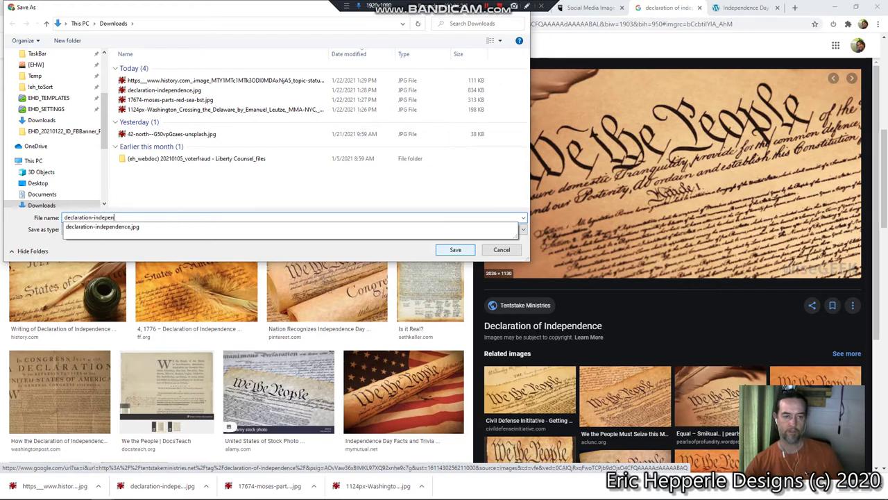
pyautogui.write('dence-we-the-people-diag-tent')
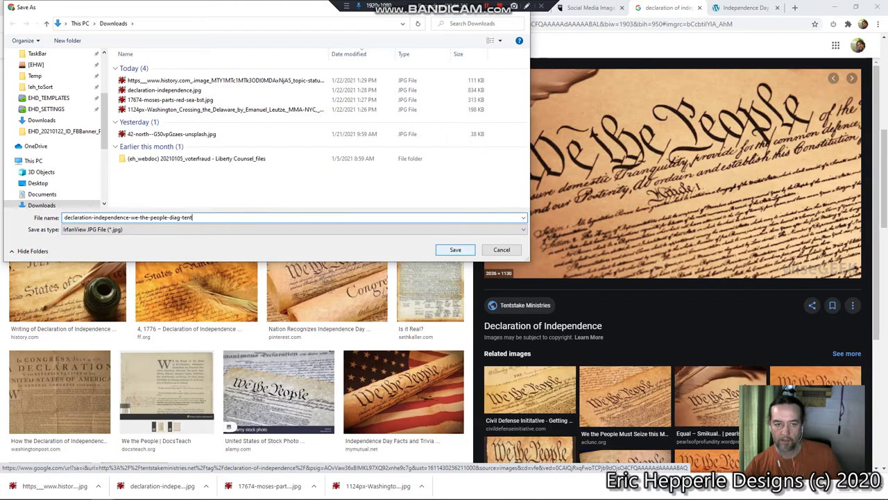
pyautogui.write('e')
pyautogui.press('Return')
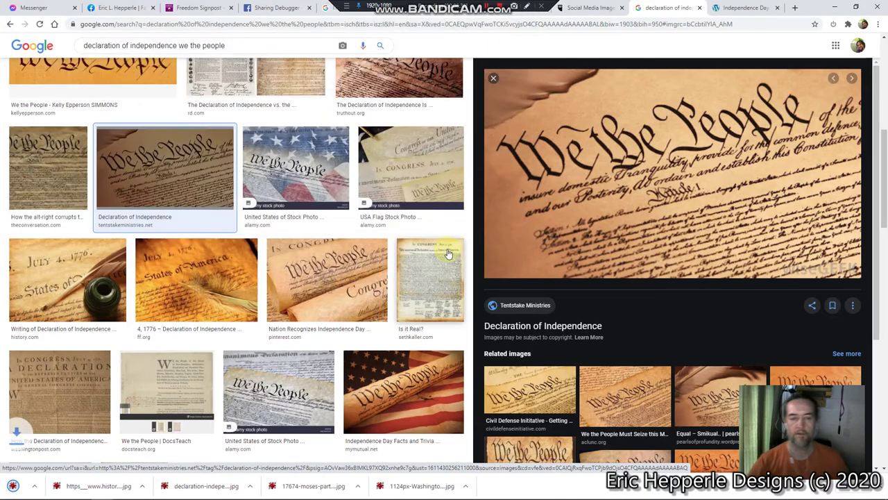
# - Switch to InDesign and place declaration-independence-we-the-people-diag-tentstake.jpg in the leftmost slanted grey panel
pyautogui.hotkey('alt', 'Tab')
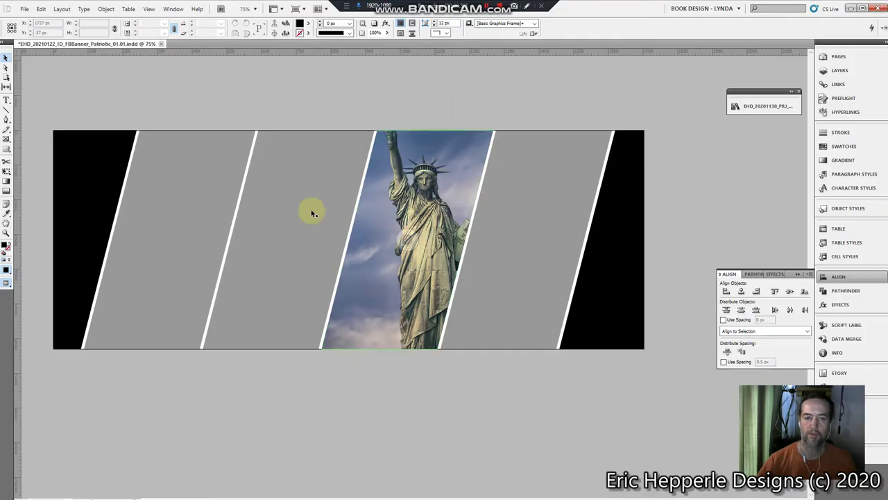
pyautogui.hotkey('ctrl', 'd')
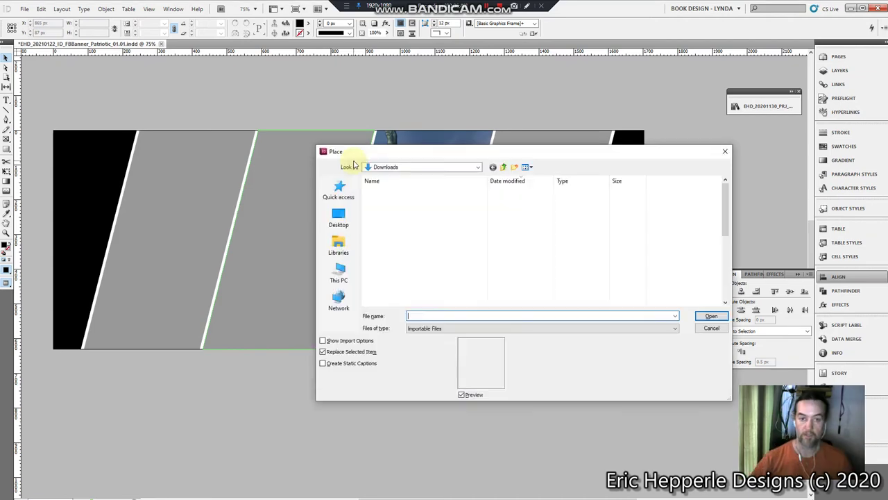
pyautogui.click(410, 200)
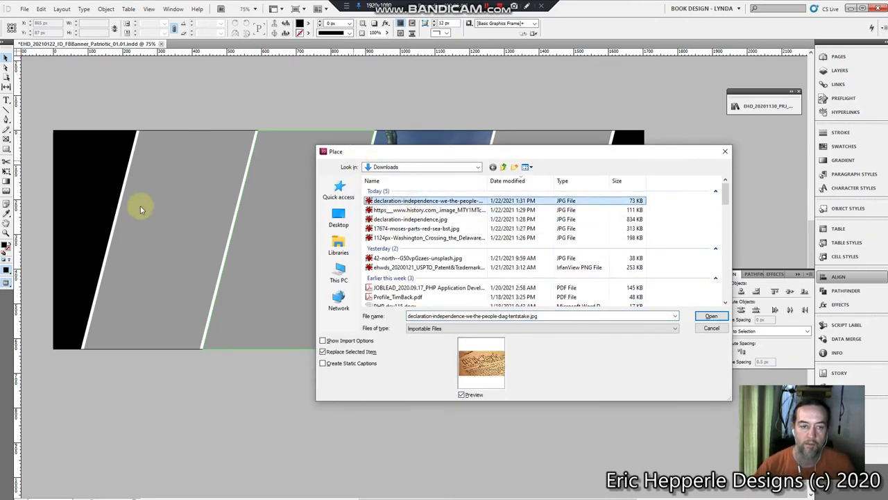
pyautogui.click(712, 316)
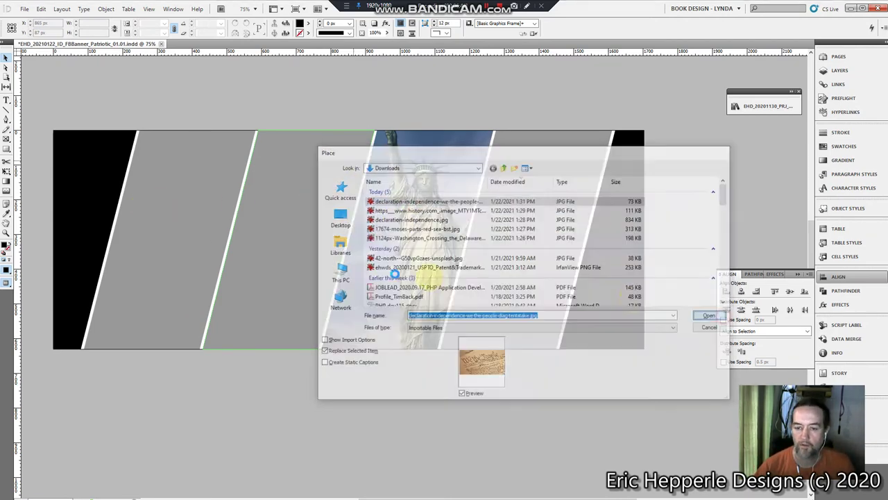
pyautogui.click(157, 226)
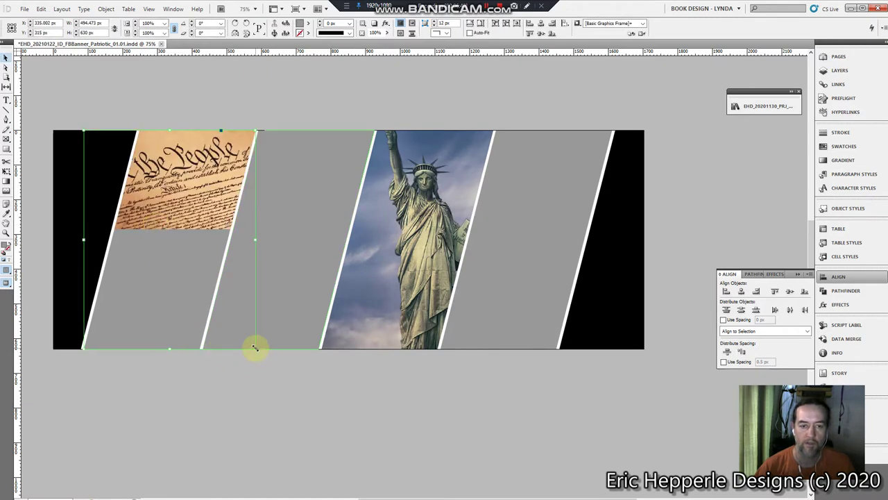
# - Scale the parchment image inside the first slanted panel to about 215%, extending it down and to the right
pyautogui.click(183, 159)
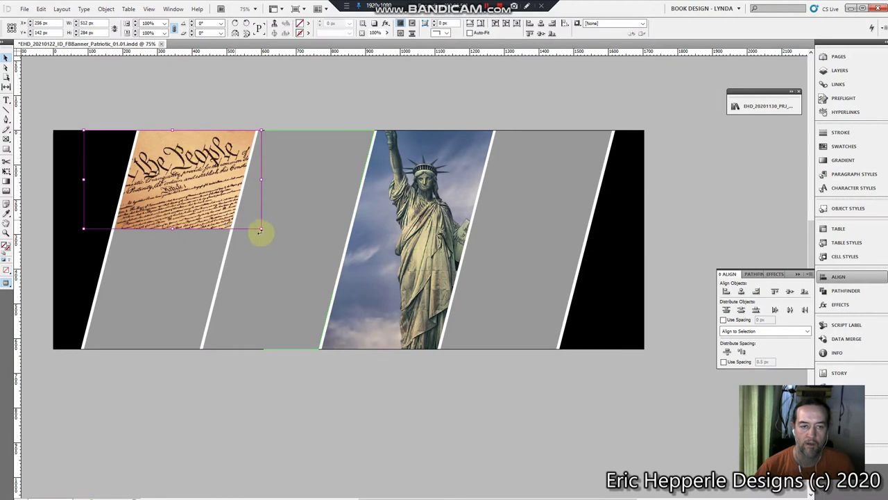
pyautogui.moveTo(261, 228); pyautogui.dragTo(317, 341)
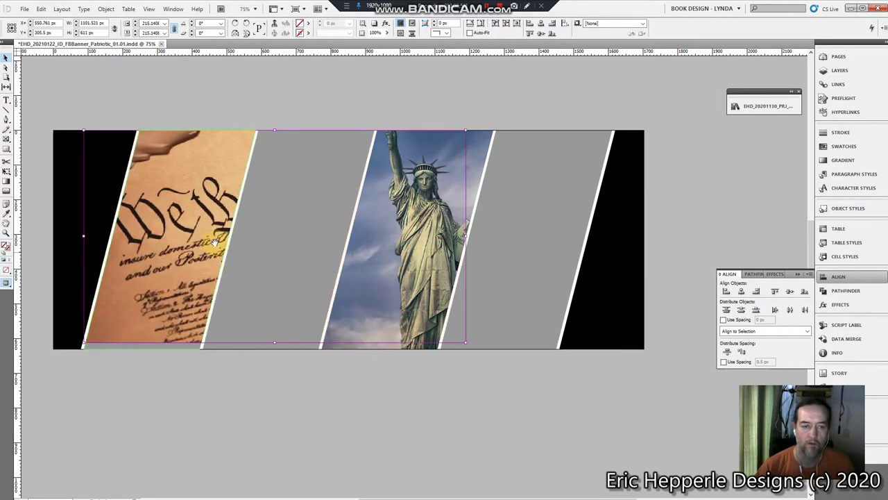
pyautogui.click(135, 404)
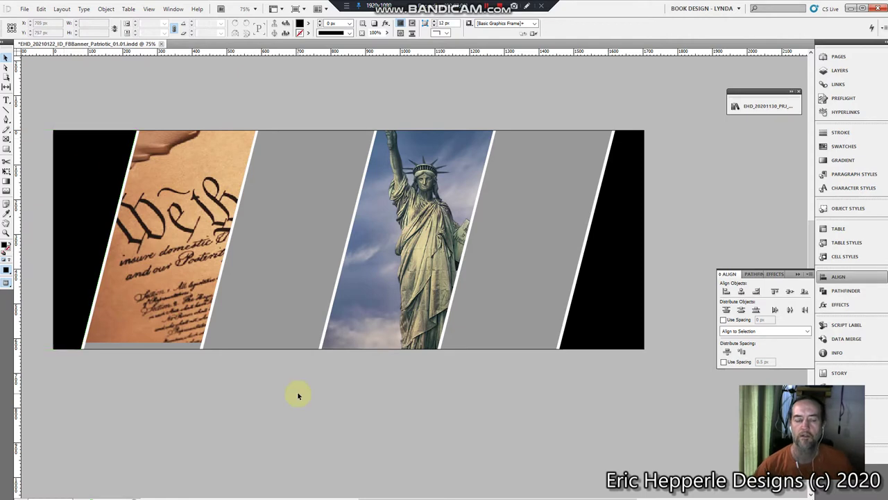
pyautogui.click(308, 433)
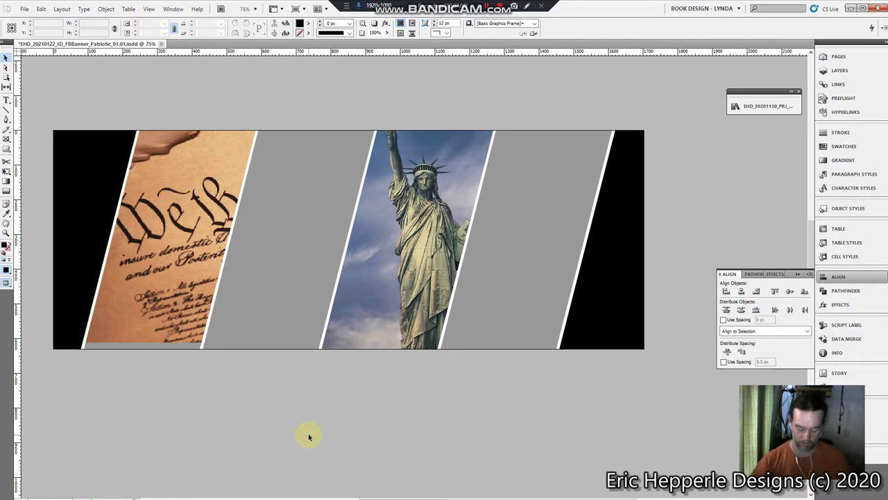
# - Enlarge the parchment image slightly more to cover the bottom of the first panel, and save the banner document
pyautogui.click(169, 239)
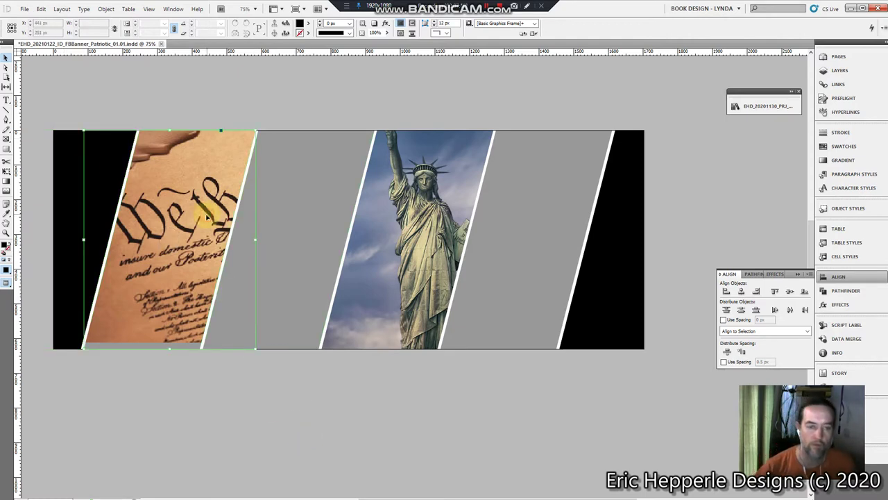
pyautogui.click(149, 257)
pyautogui.moveTo(466, 342); pyautogui.dragTo(493, 367)
pyautogui.click(484, 469)
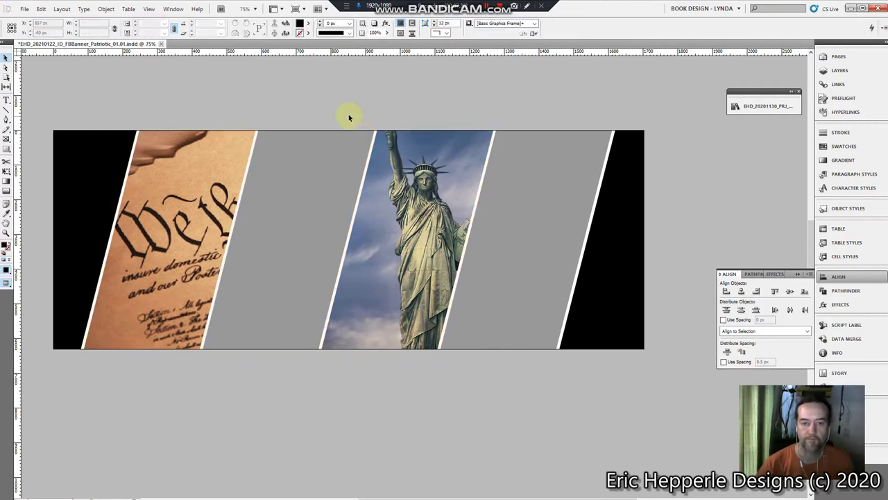
pyautogui.hotkey('ctrl', 's')
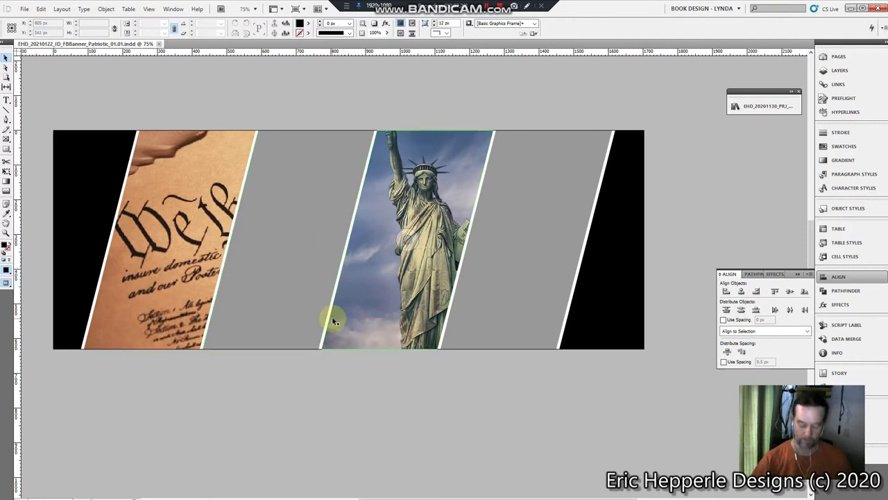
# - Place the 1124px-Washington_Crossing_the_Delaware image from Downloads in the empty slanted panel between the parchment and the Statue of Liberty
pyautogui.hotkey('ctrl', 'd')
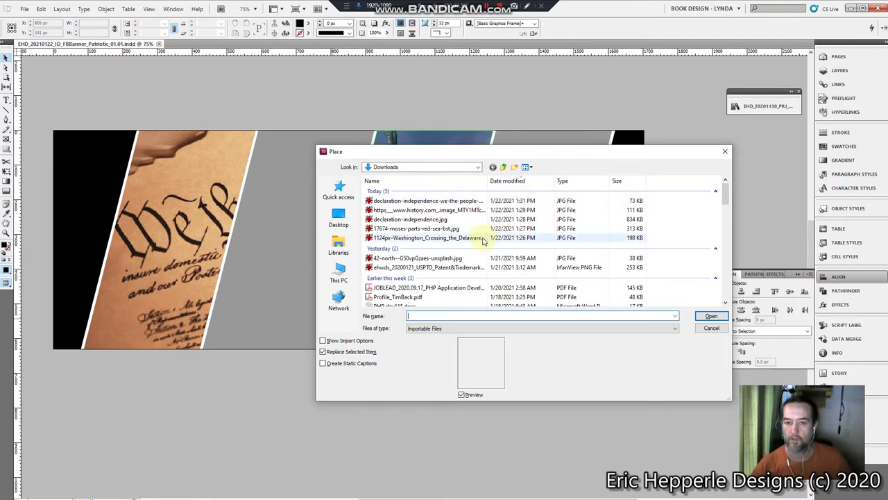
pyautogui.click(416, 210)
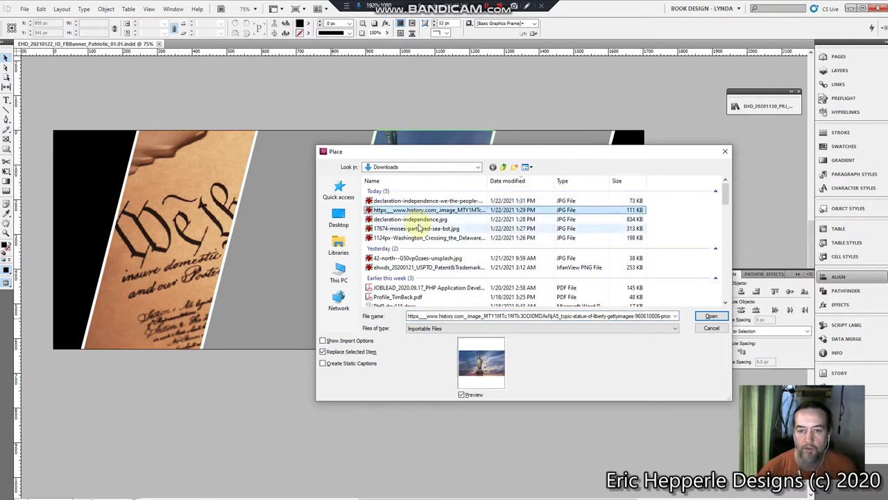
pyautogui.click(419, 228)
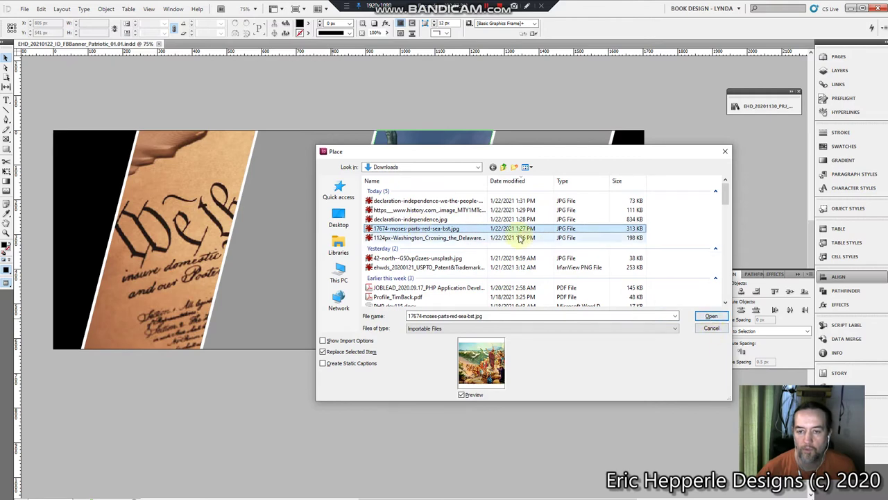
pyautogui.click(467, 239)
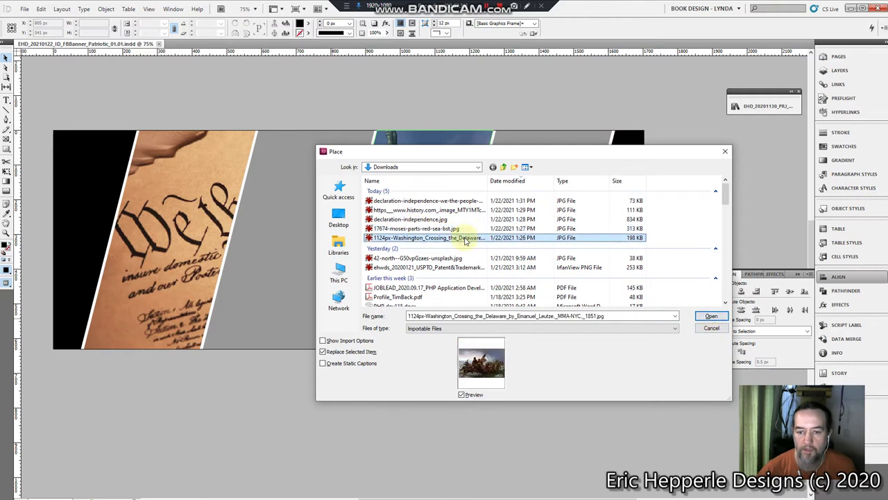
pyautogui.click(711, 315)
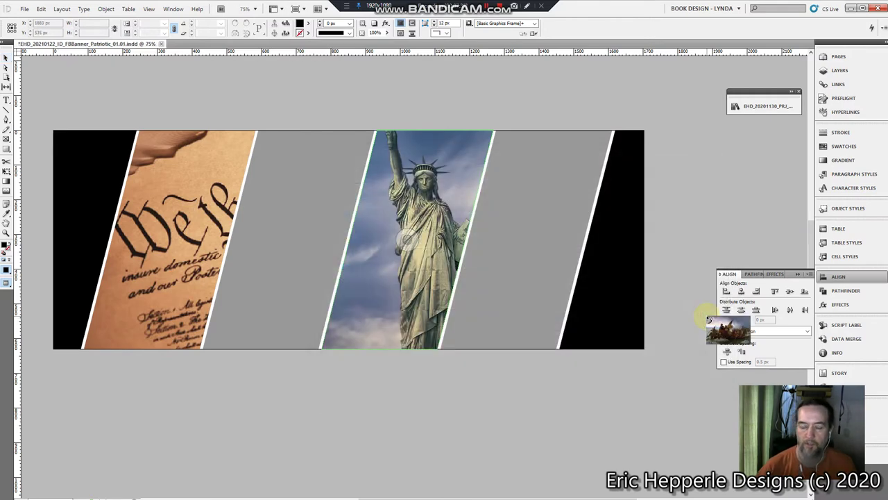
pyautogui.click(295, 209)
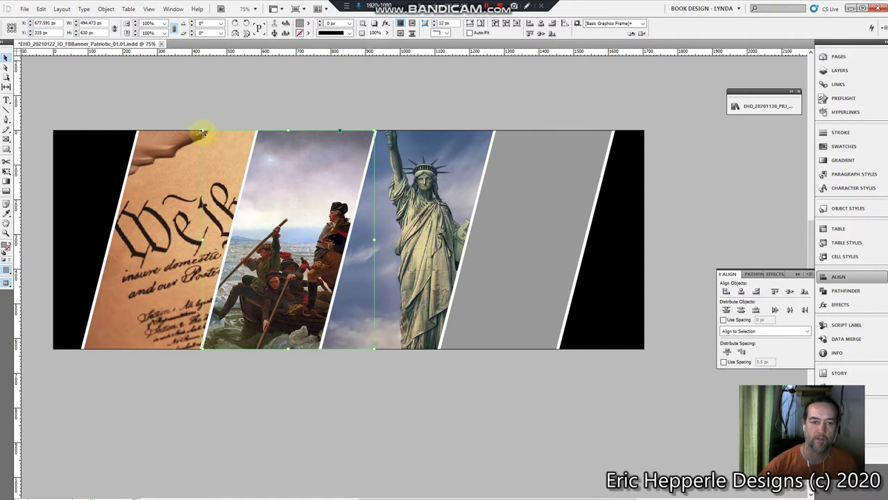
# - Scale the Washington painting inside its panel to about 111.5%, extending it up and to the left so Washington is framed, and deselect it
pyautogui.click(288, 249)
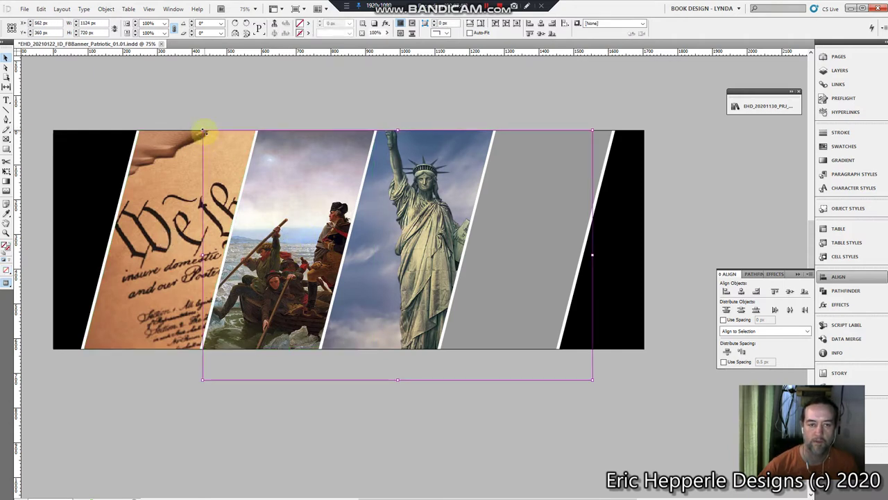
pyautogui.moveTo(202, 130); pyautogui.dragTo(158, 102)
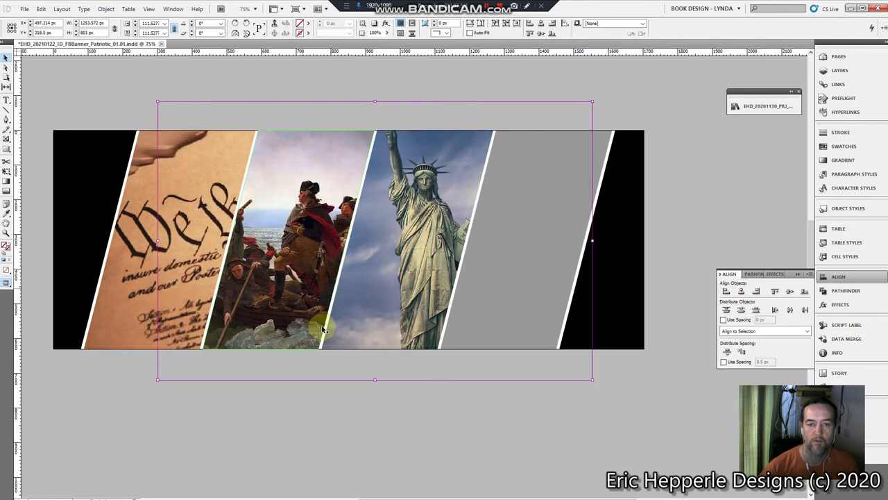
pyautogui.click(352, 466)
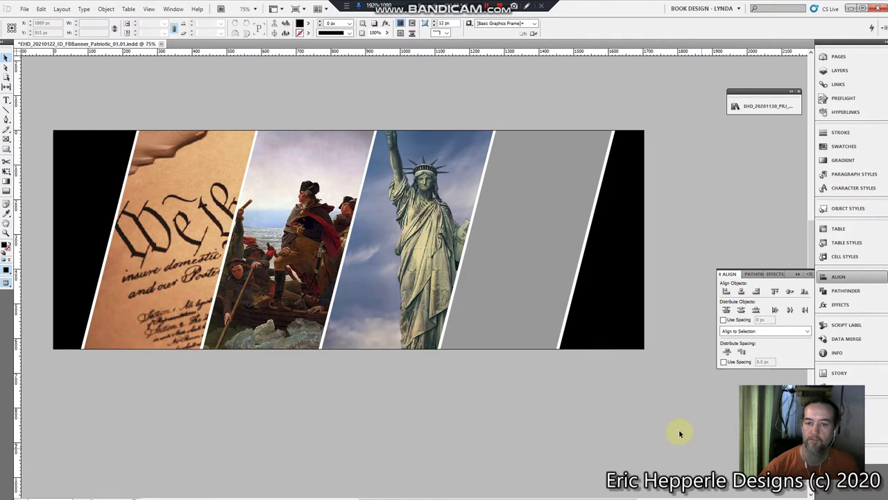
pyautogui.click(557, 210)
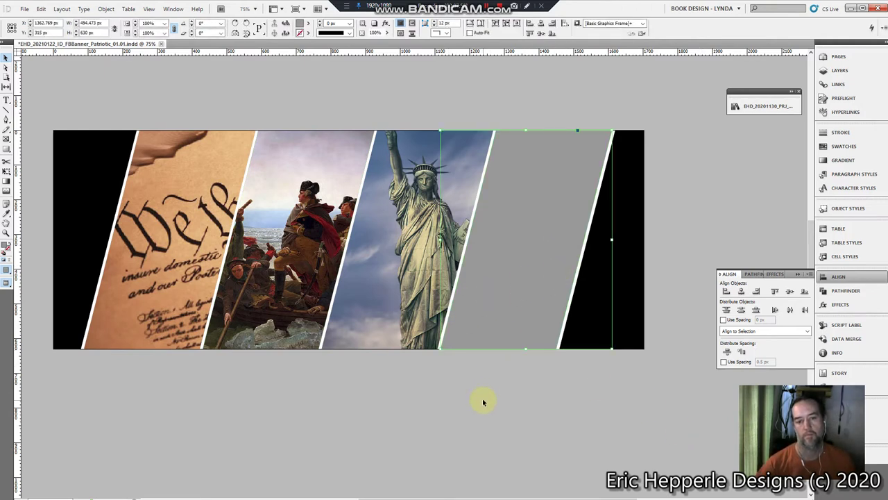
pyautogui.click(501, 426)
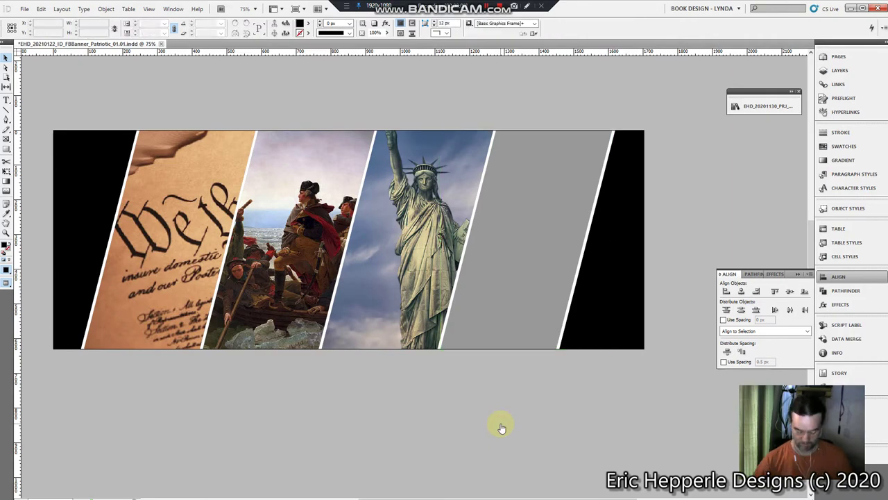
# - Switch to Chrome and cancel saving the declaration of independence search page as a file
pyautogui.hotkey('alt', 'Tab')
pyautogui.scroll(5, 534, 254)
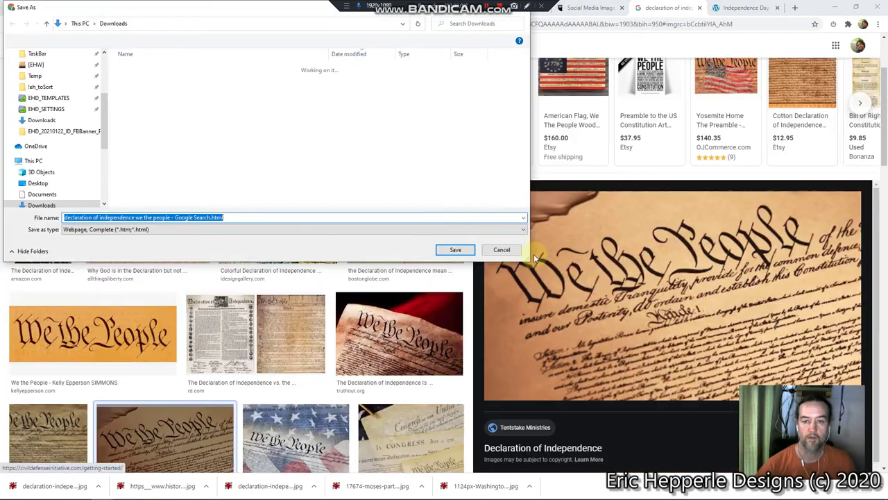
pyautogui.click(505, 248)
pyautogui.scroll(2, 420, 347)
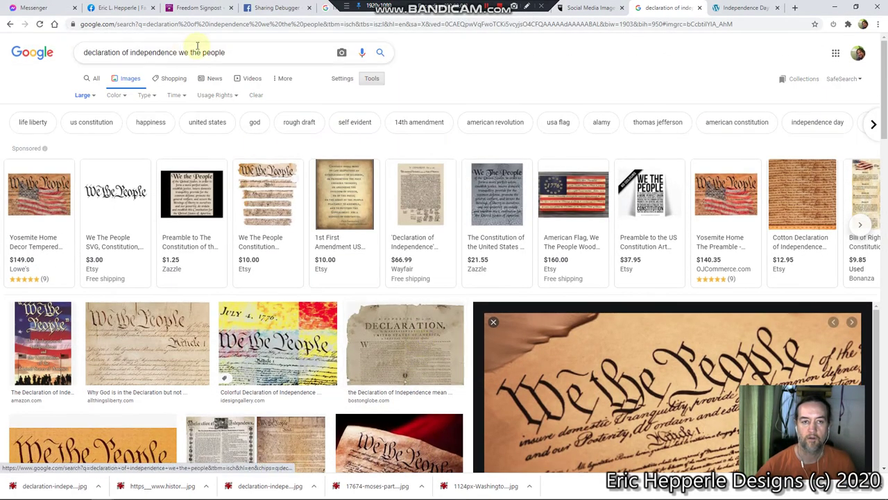
# - Search Google Images for "trump wall maga patriot" and look through the results
pyautogui.moveTo(230, 53); pyautogui.dragTo(3, 29)
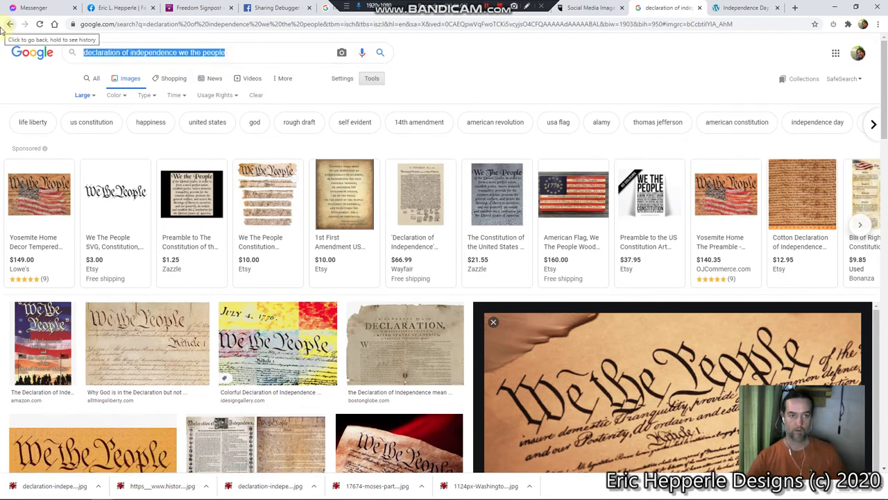
pyautogui.write('tr')
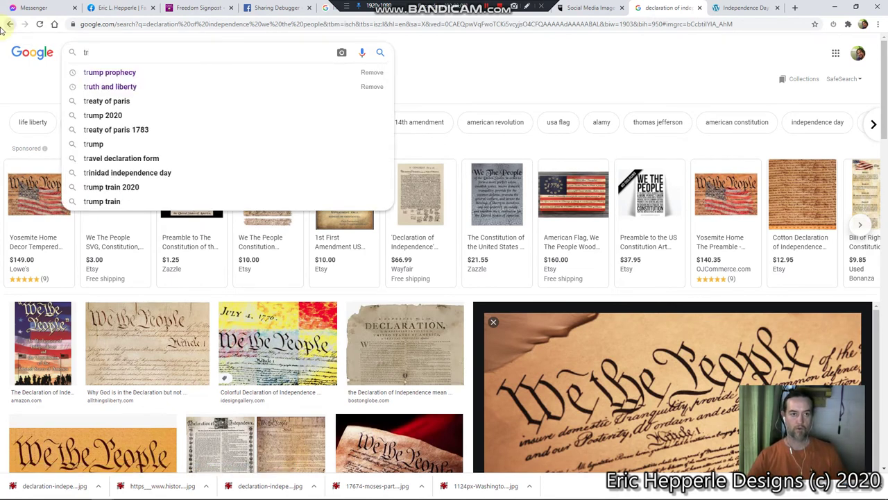
pyautogui.write('ump wall ')
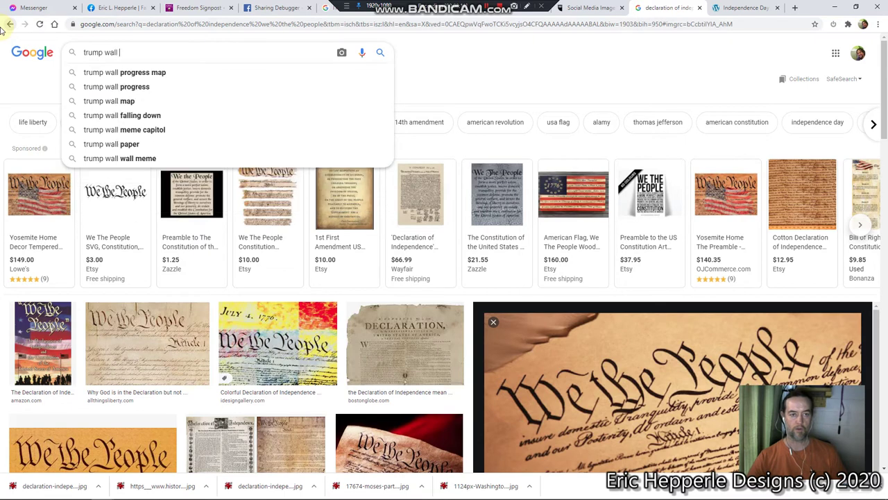
pyautogui.write('maga p')
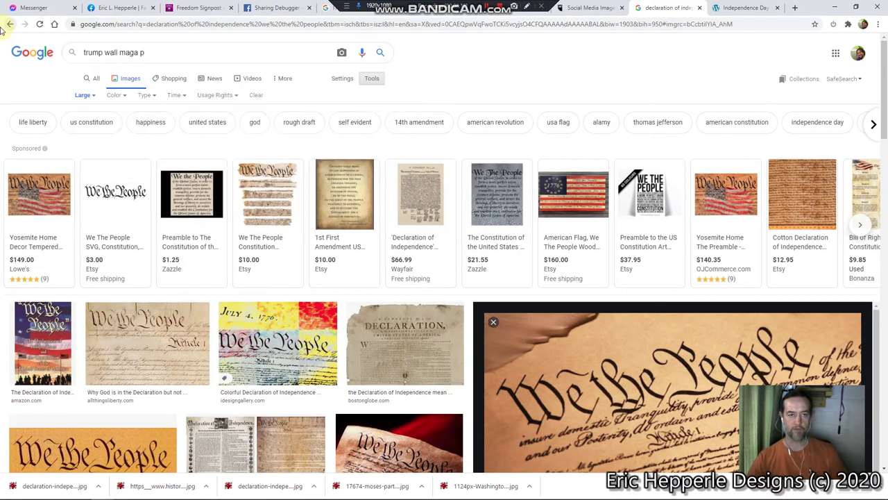
pyautogui.write('atriot')
pyautogui.press('Return')
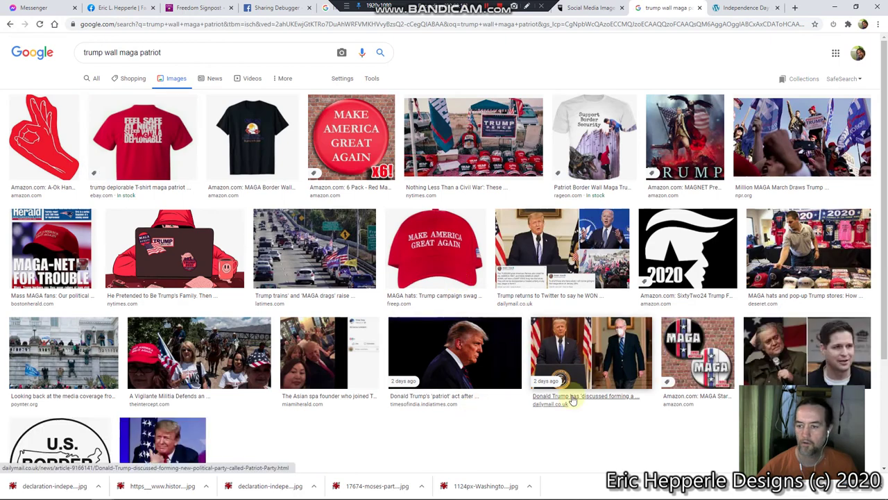
pyautogui.scroll(-2, 573, 397)
pyautogui.scroll(1, 573, 400)
pyautogui.scroll(1, 574, 400)
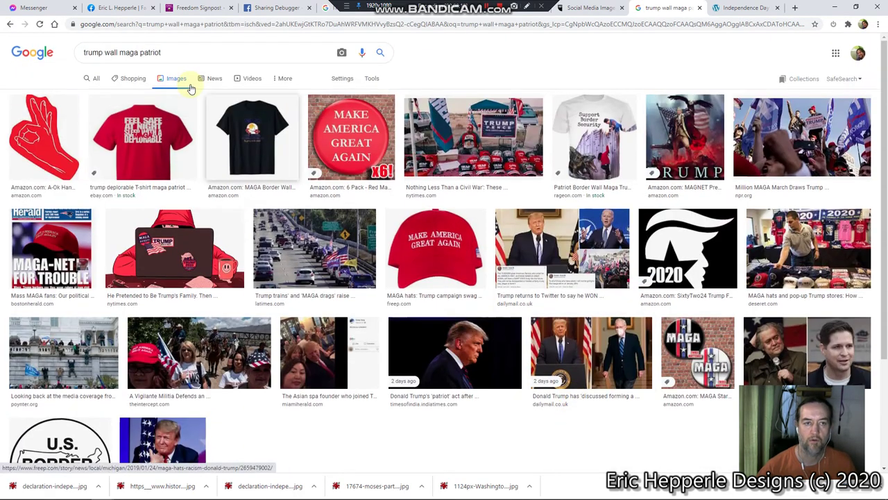
# - Shorten the Google Images search to "trump wall patriot" and browse the results for a suitable picture
pyautogui.doubleClick(126, 52)
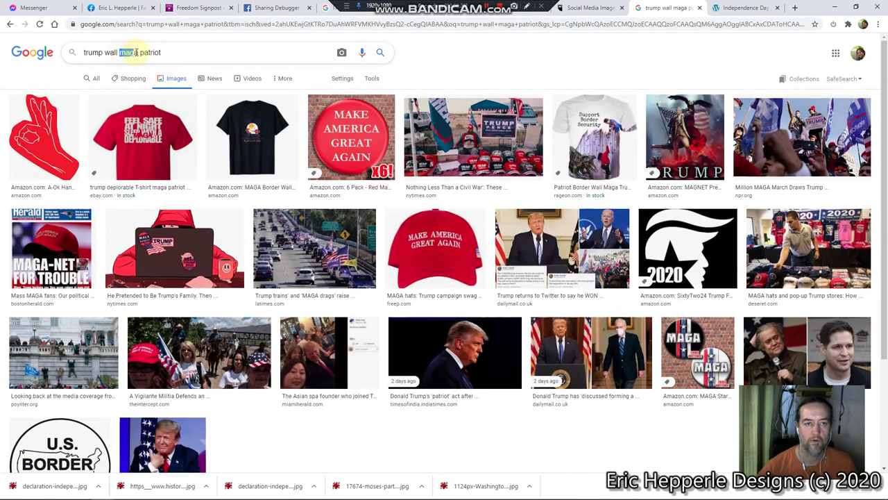
pyautogui.write('a')
pyautogui.press('Return')
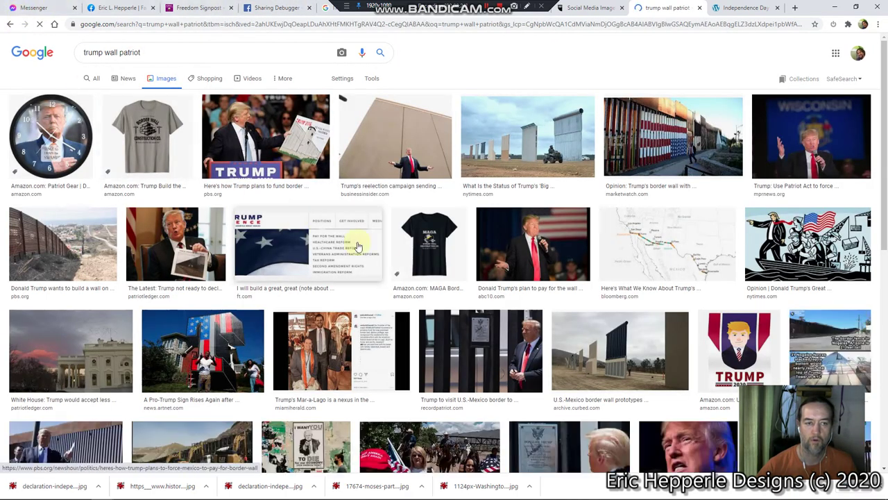
pyautogui.scroll(-3, 529, 316)
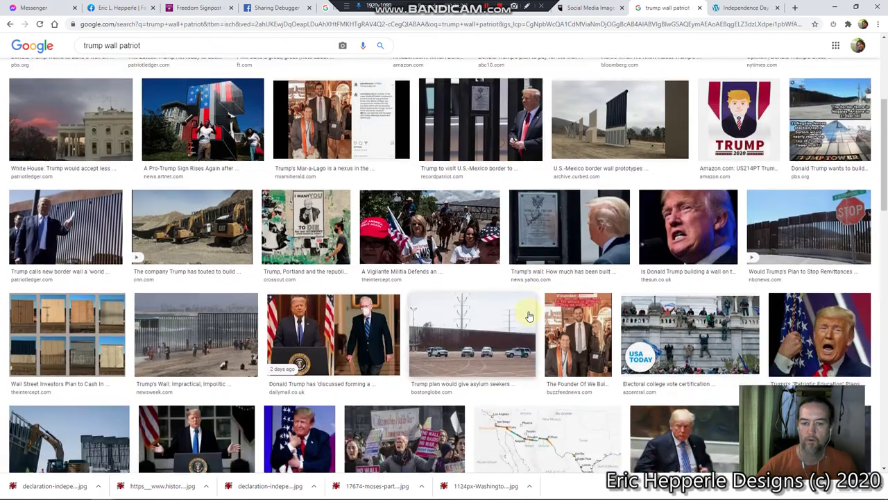
pyautogui.scroll(3, 529, 316)
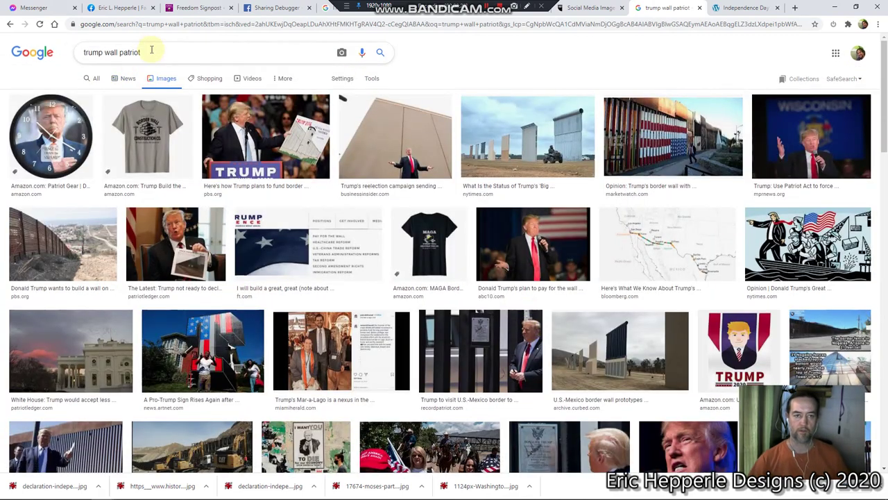
# - Open the TinEye reverse image search site, tineye.com, in the current browser tab
pyautogui.click(165, 24)
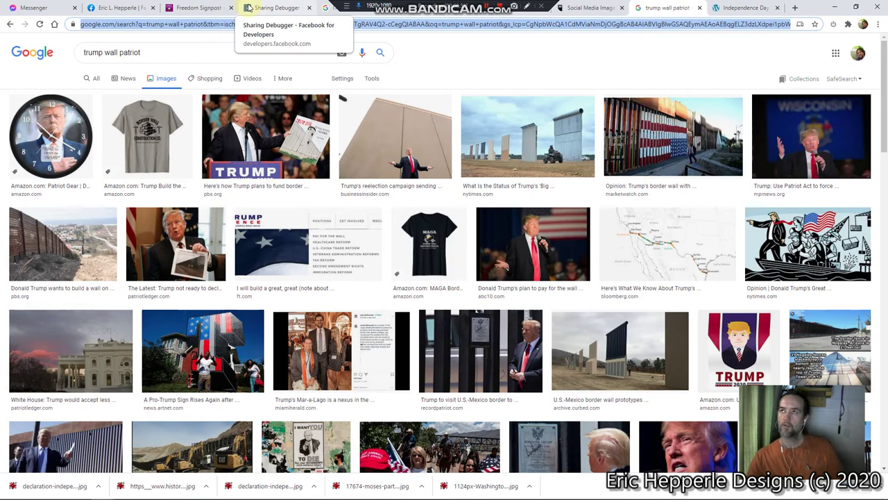
pyautogui.write('tineye.c')
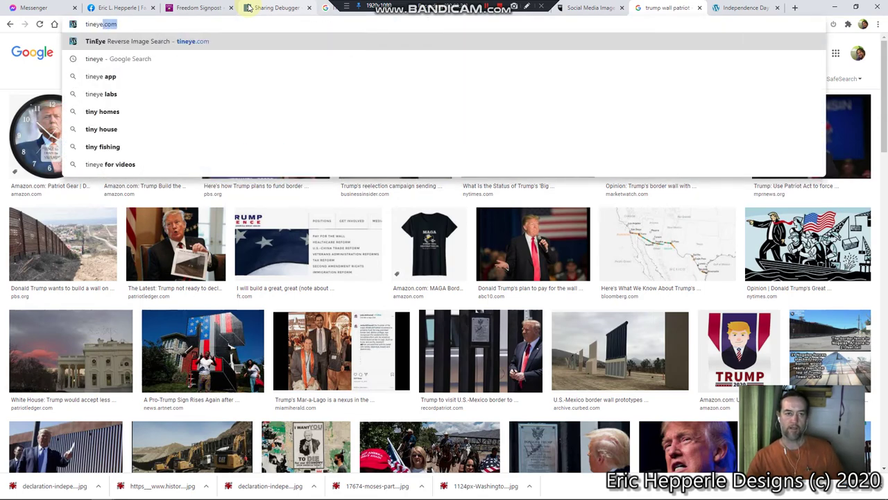
pyautogui.write('om')
pyautogui.press('Return')
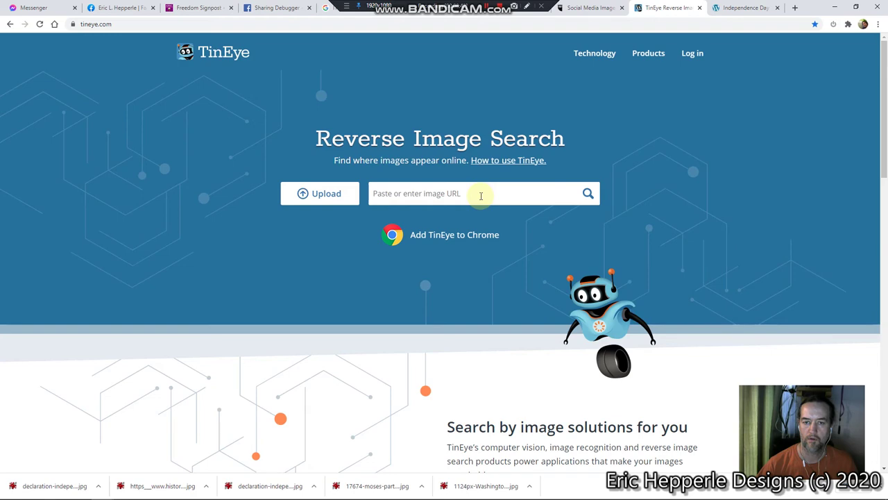
# - Load the DuckDuckGo search engine in the current browser tab
pyautogui.click(279, 24)
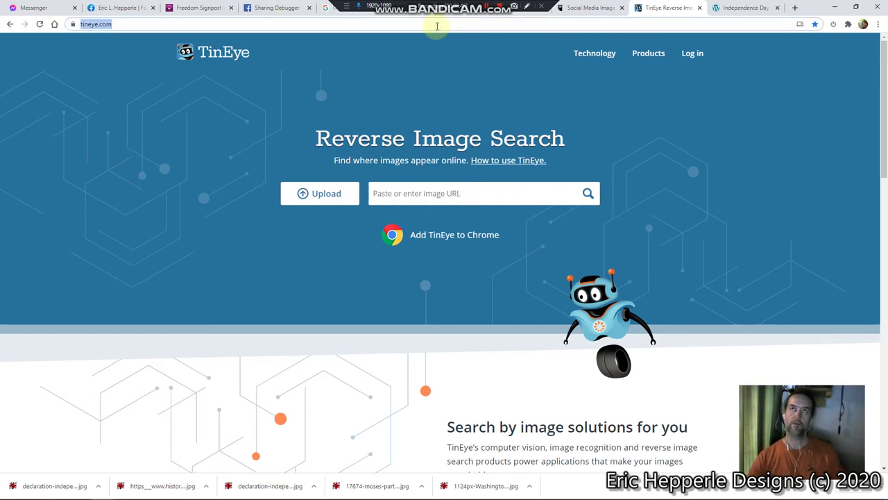
pyautogui.press('BackSpace')
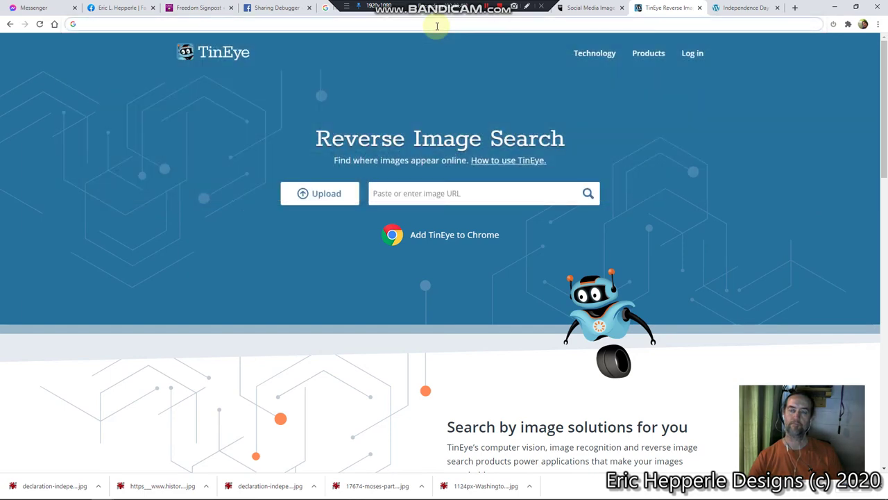
pyautogui.write('duck')
pyautogui.press('Return')
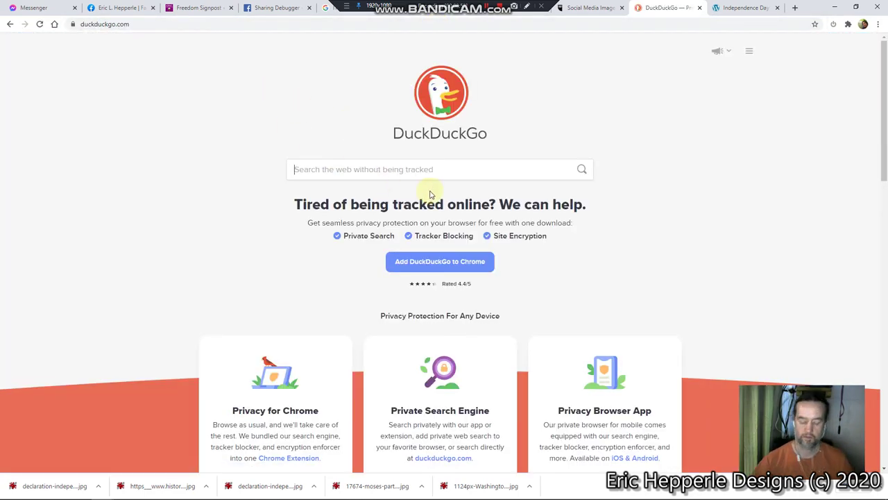
# - Search DuckDuckGo for "trump wall", restrict the results to images, and browse them for a suitable picture
pyautogui.write('trump ')
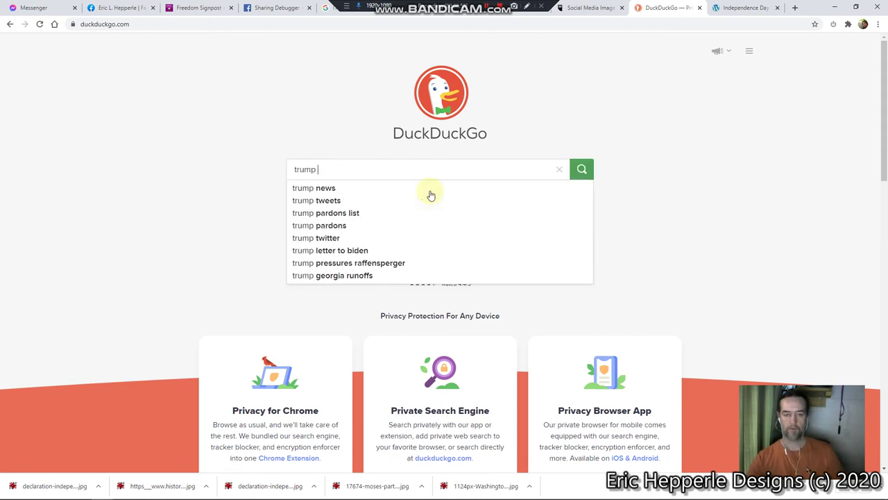
pyautogui.write('wall')
pyautogui.press('Return')
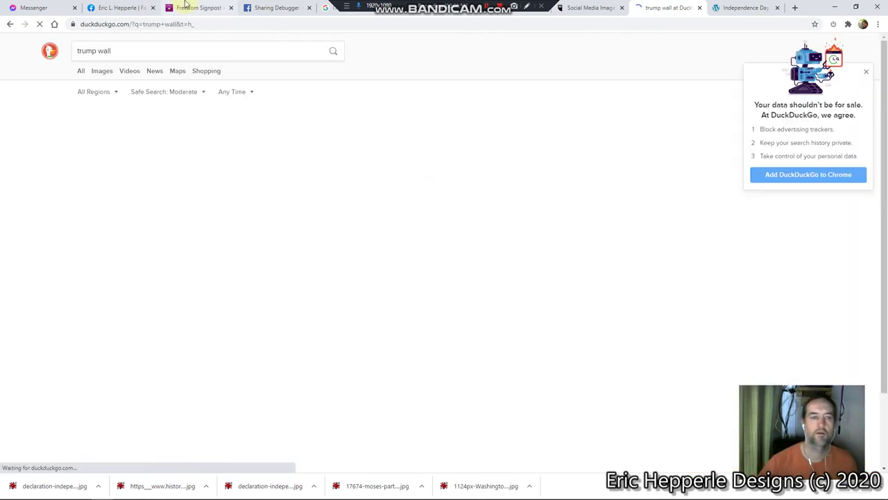
pyautogui.click(101, 72)
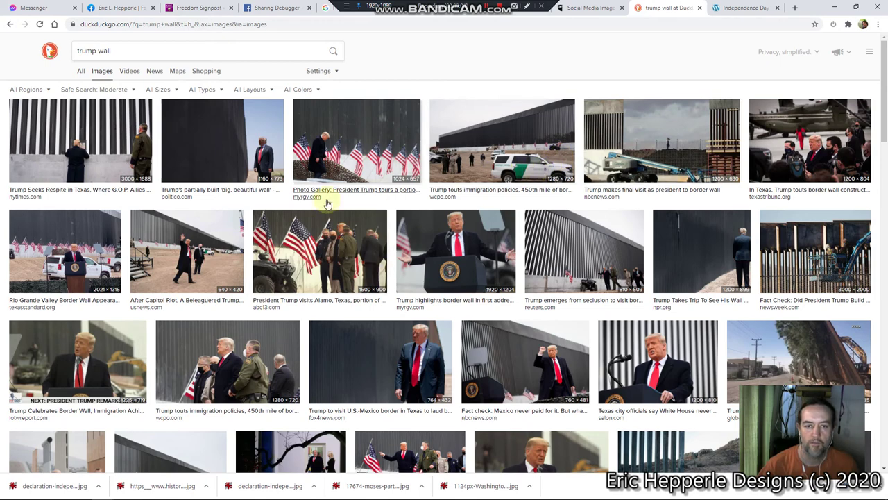
pyautogui.scroll(-2, 340, 365)
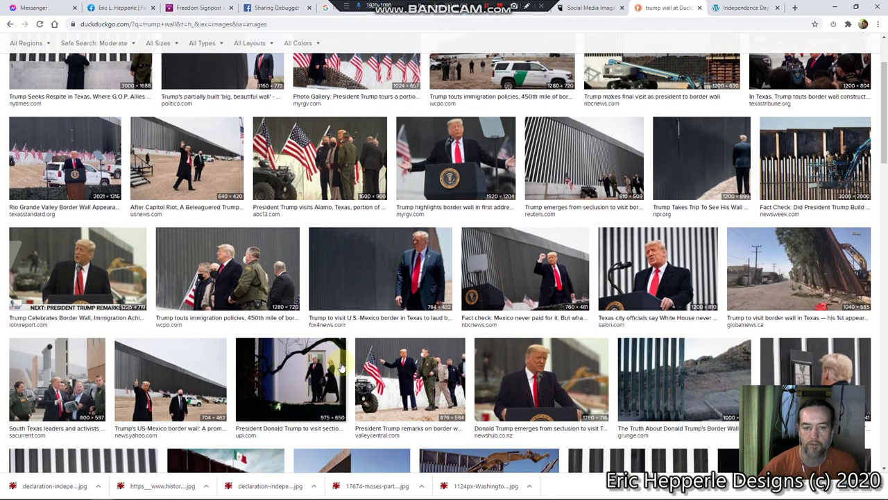